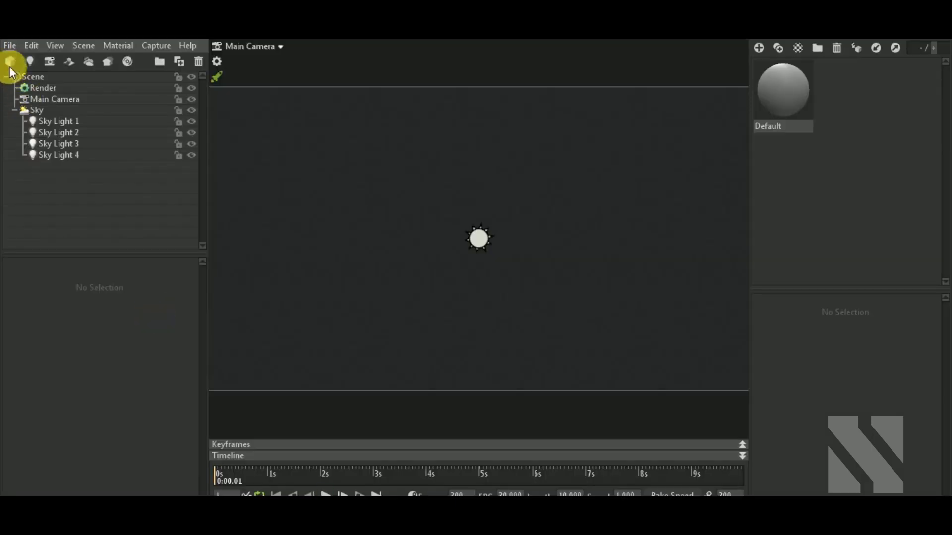
Import the PreviewSphere.obj mesh into the scene.
left_click(11, 61)
left_click(176, 150)
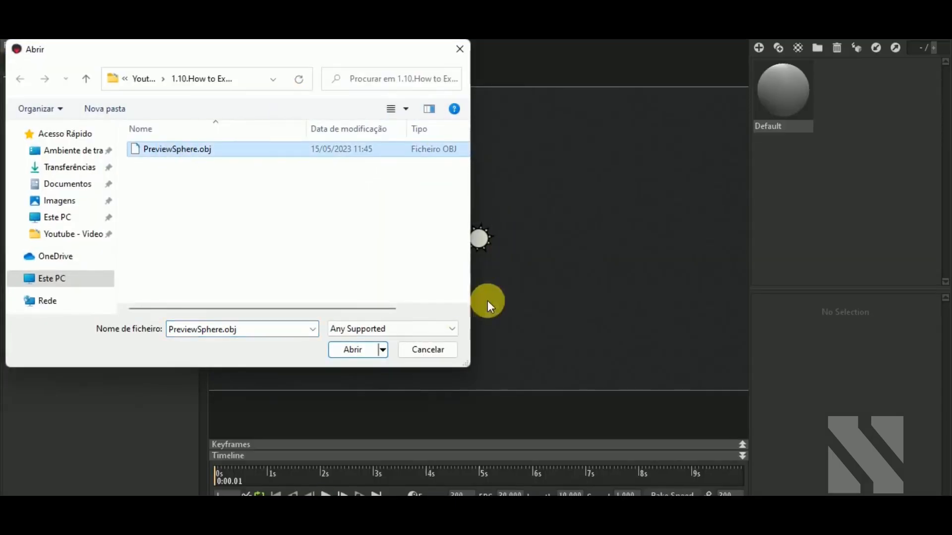
left_click(350, 350)
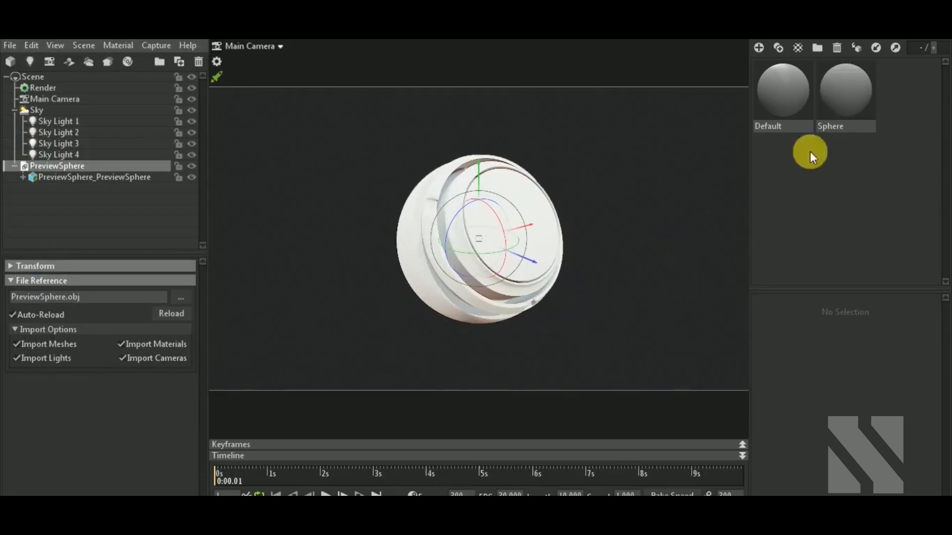
Enlarge the material settings area and apply the Default material to the imported PreviewSphere.
left_click(845, 92)
left_click(783, 91)
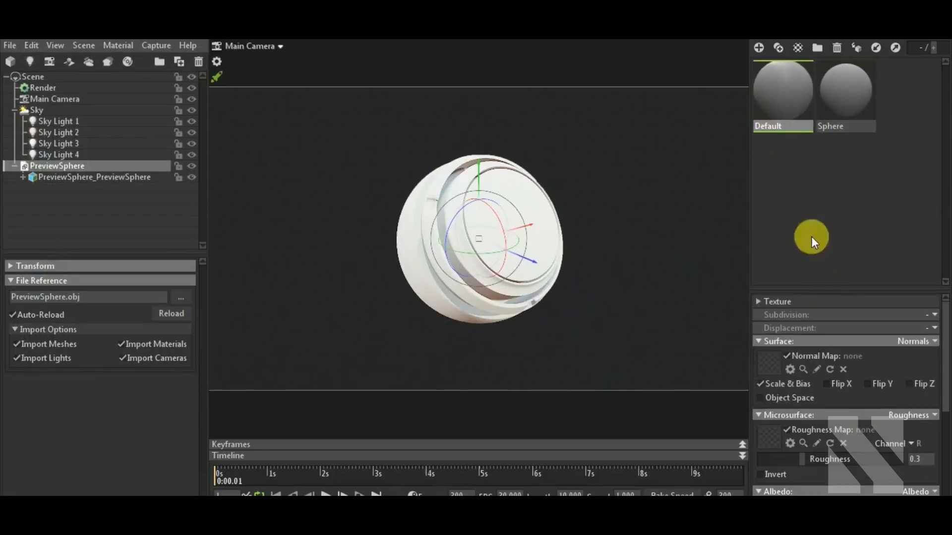
left_click_drag(827, 292, 825, 173)
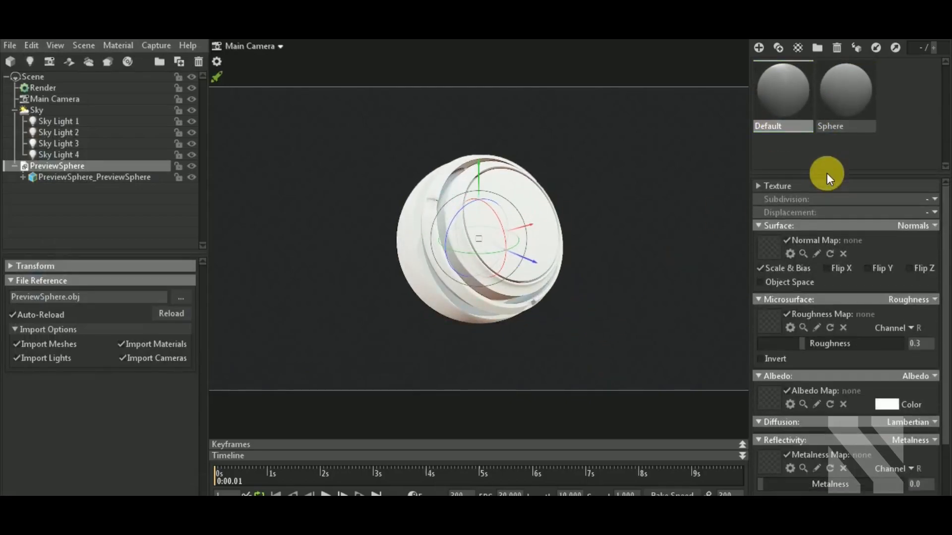
left_click(856, 50)
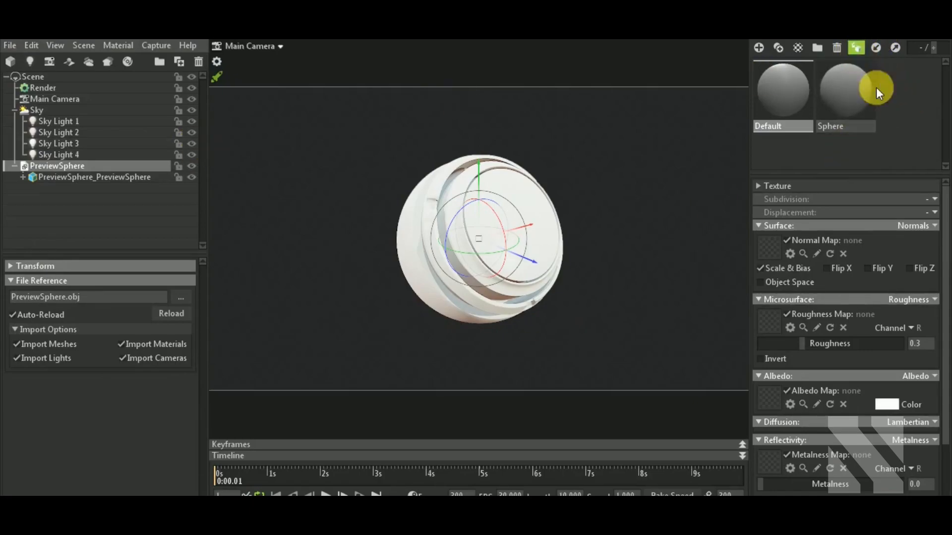
Configure the Default material with Gloss microsurface, no albedo and Specular reflectivity.
left_click(928, 302)
left_click(891, 324)
left_click(927, 377)
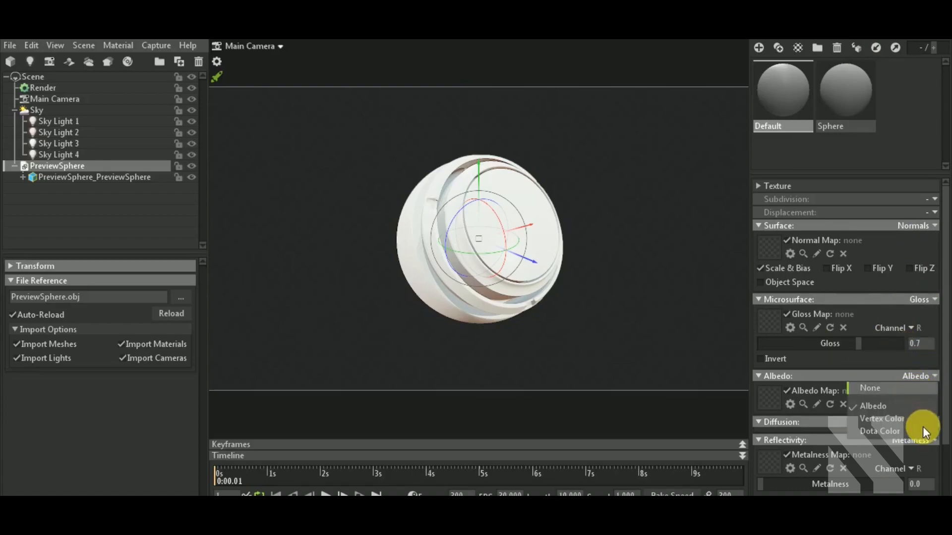
left_click(923, 427)
left_click(934, 407)
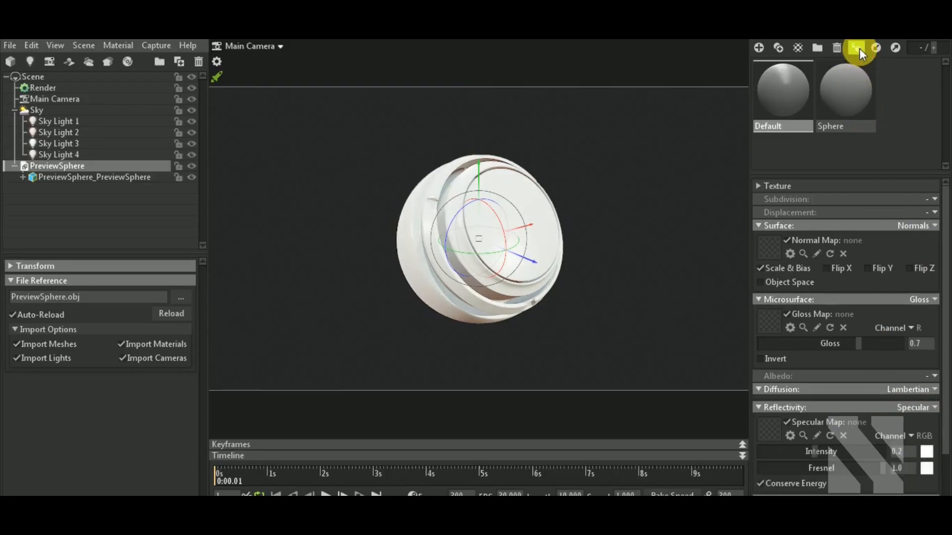
Set the Default material's specular intensity to 1.0 and its gloss to about 0.712.
left_click_drag(858, 343, 888, 342)
left_click_drag(837, 455, 892, 452)
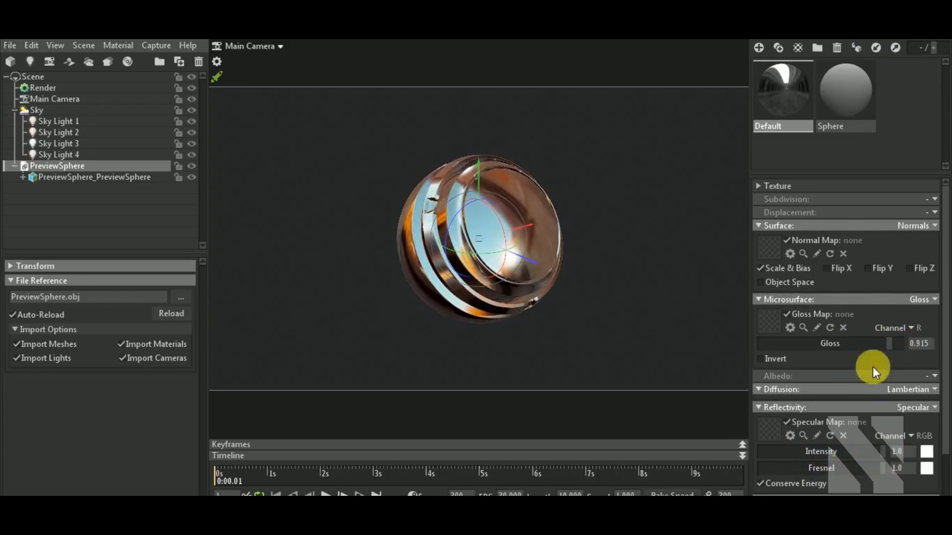
left_click_drag(900, 342, 867, 343)
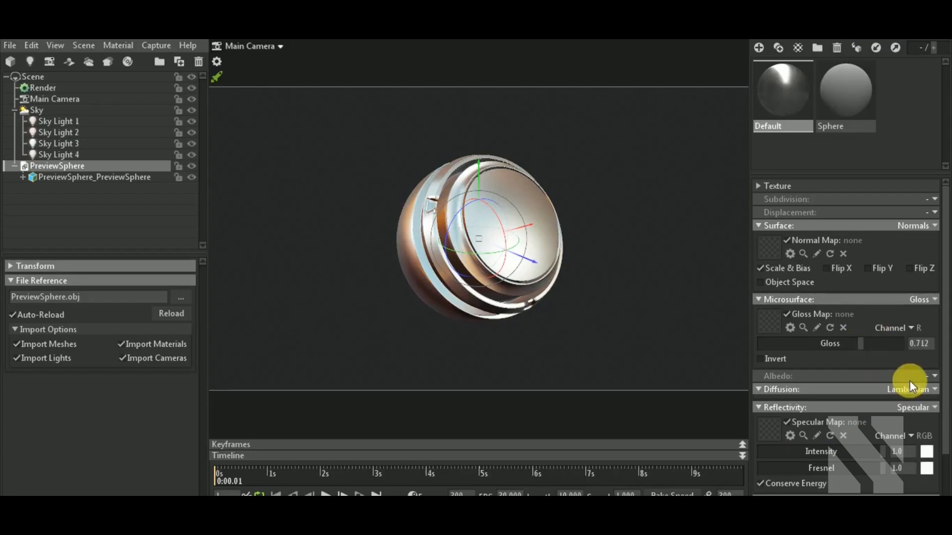
Enable Albedo on the Default material with a red colour and reduce its specular intensity to about 0.132.
left_click(924, 377)
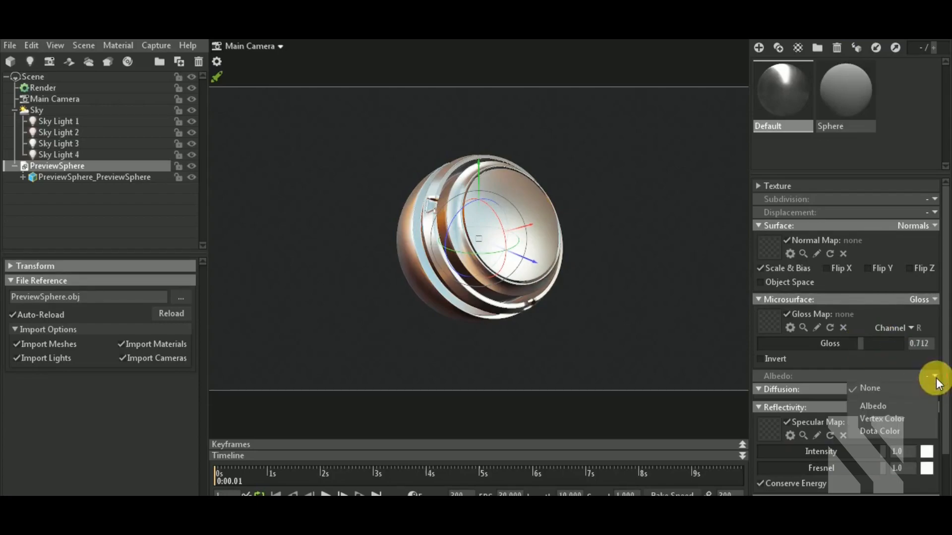
left_click(901, 407)
left_click(893, 403)
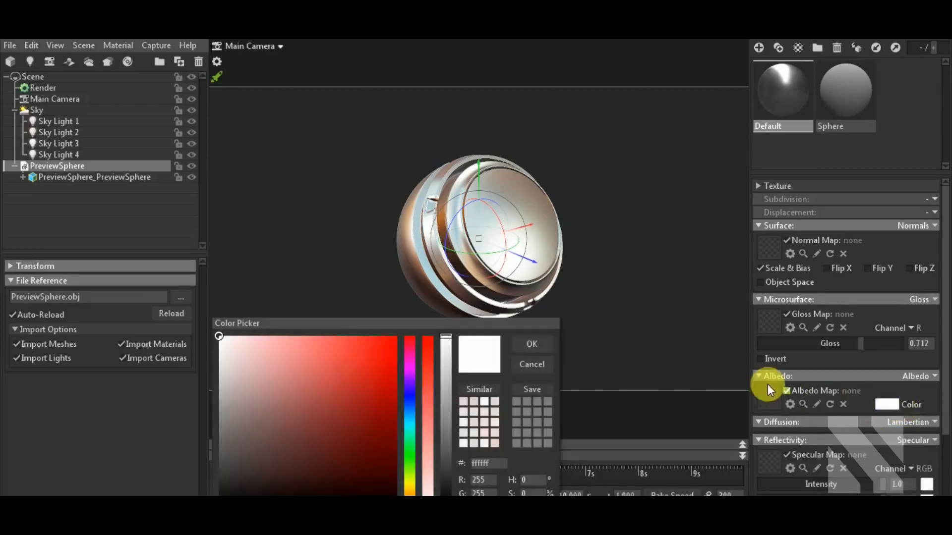
left_click_drag(372, 359, 413, 362)
left_click(534, 347)
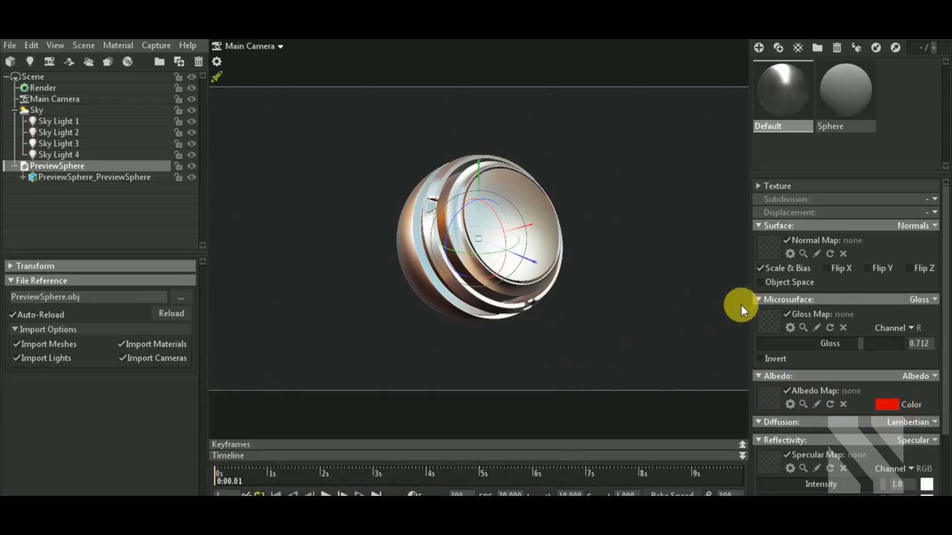
left_click_drag(882, 486, 805, 485)
left_click_drag(623, 259, 491, 385)
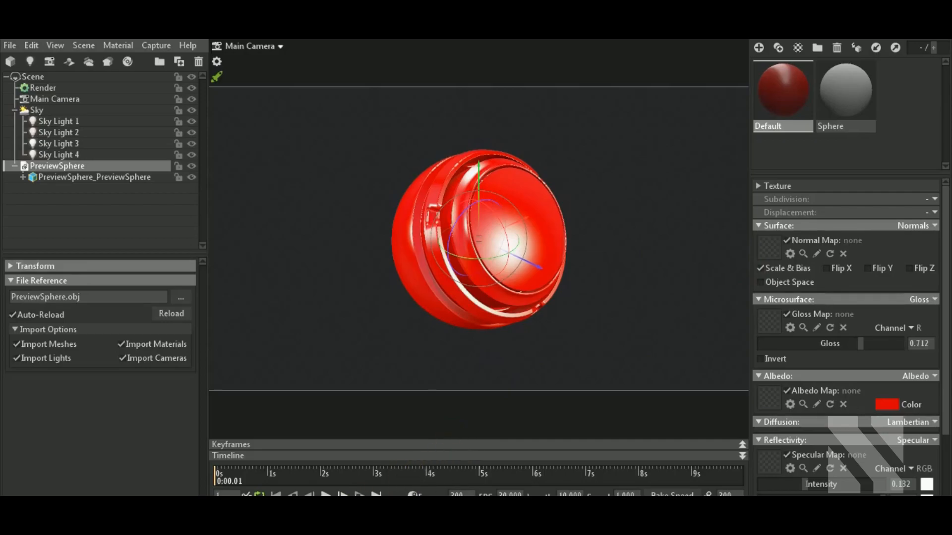
Switch to Substance Painter and close the sphere project, discarding its changes.
left_click(552, 525)
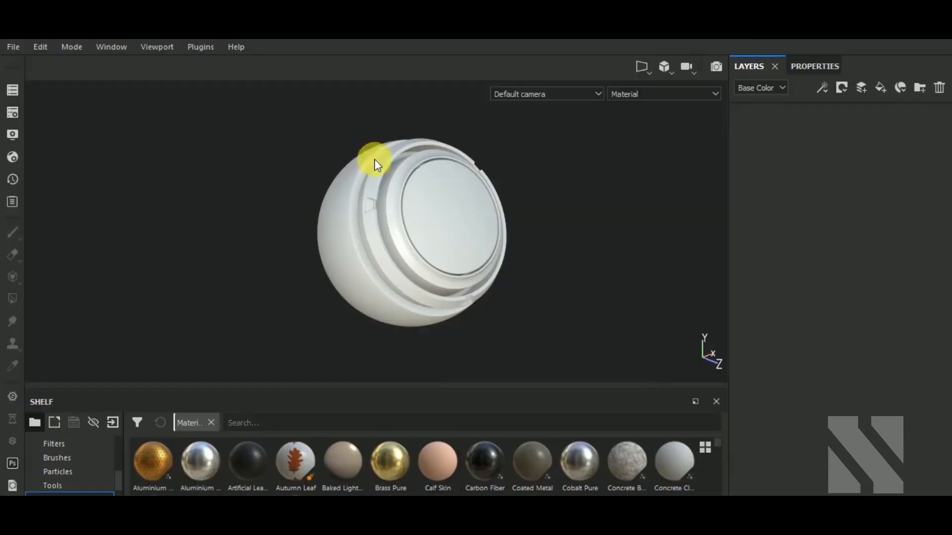
left_click(13, 46)
left_click(37, 144)
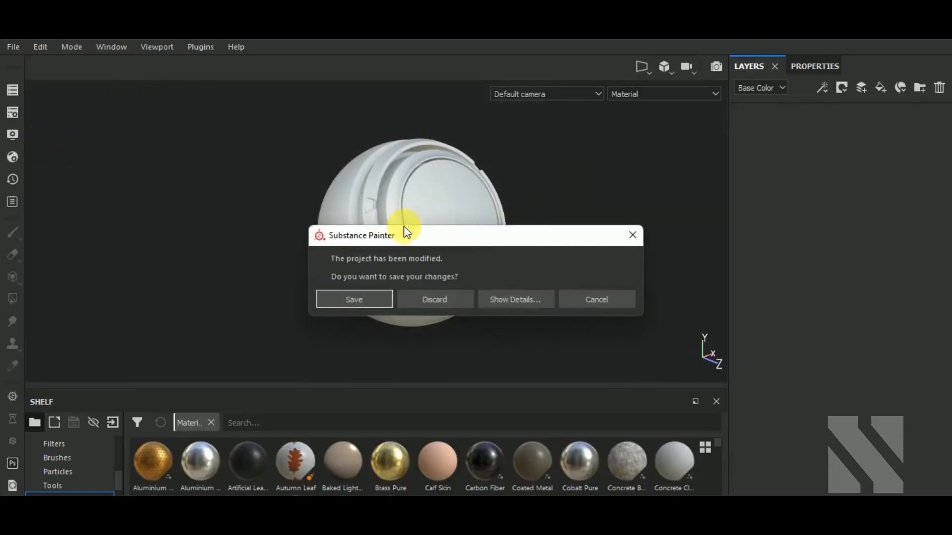
left_click(444, 299)
Open the JadeToad sample project.
left_click(14, 48)
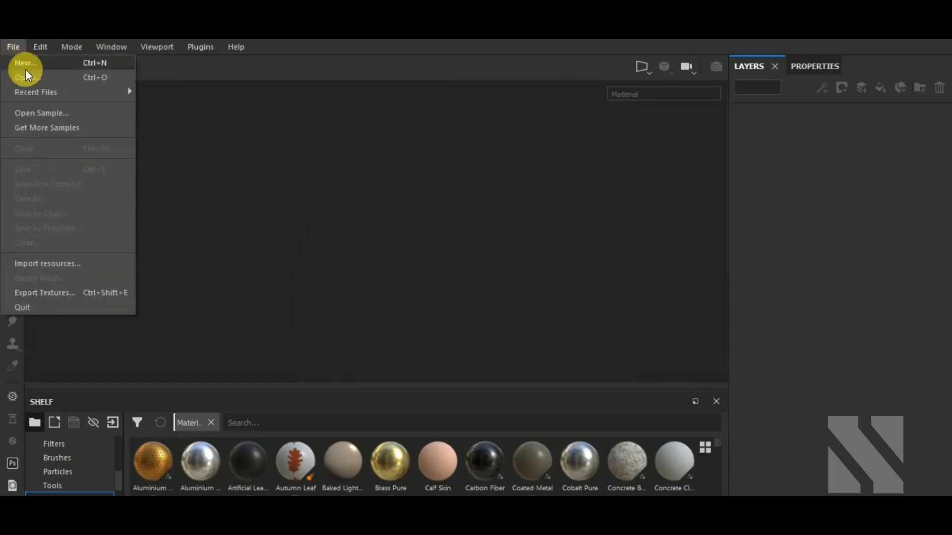
left_click(64, 114)
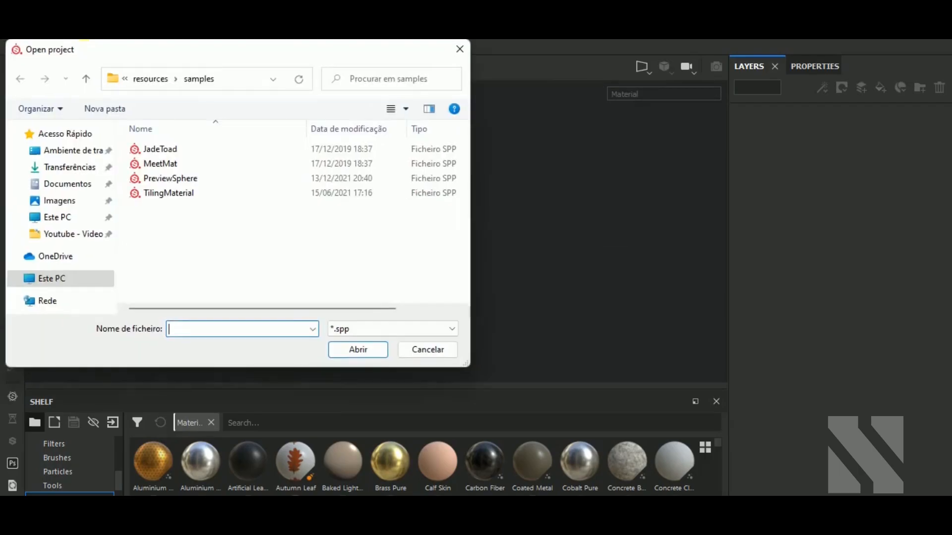
left_click(169, 149)
left_click(353, 355)
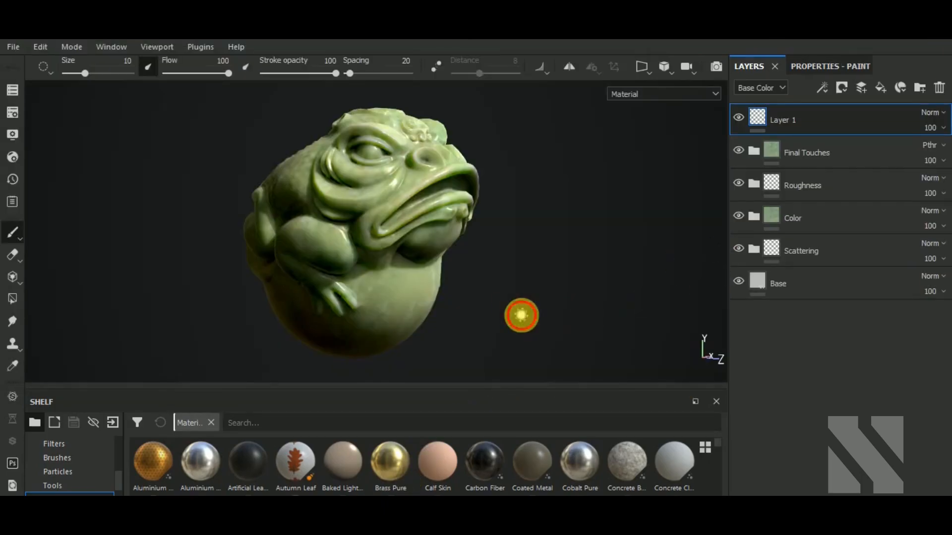
Export the toad mesh as JadeToad in Wavefront OBJ format to the folder that holds PreviewSphere.obj.
left_click(14, 47)
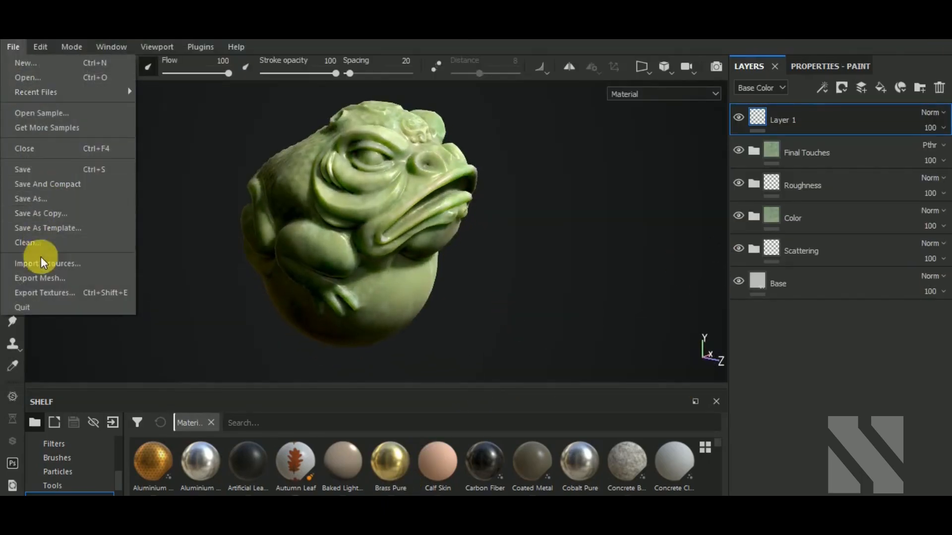
left_click(46, 276)
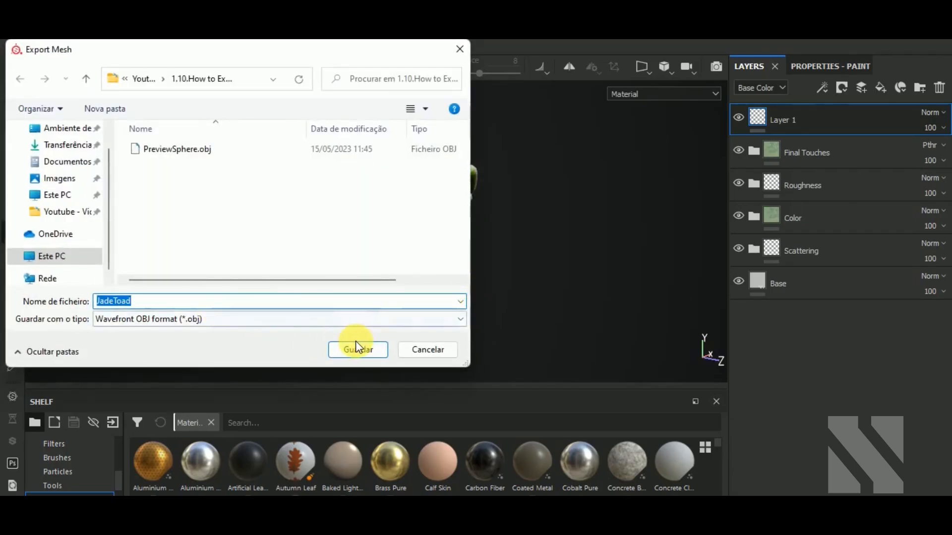
left_click(367, 357)
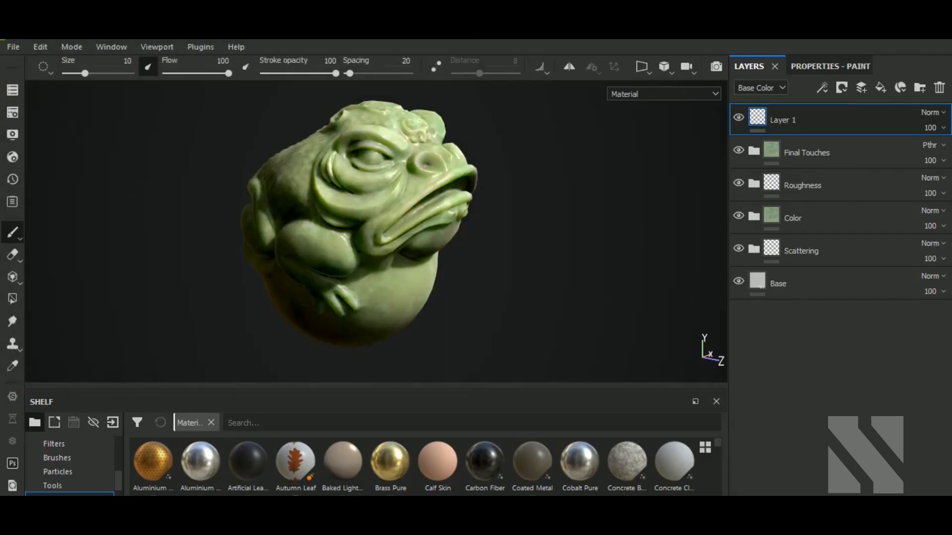
Start a texture export and set its output folder to "1.10.How to Export Mesh in Substance Painter".
left_click(12, 46)
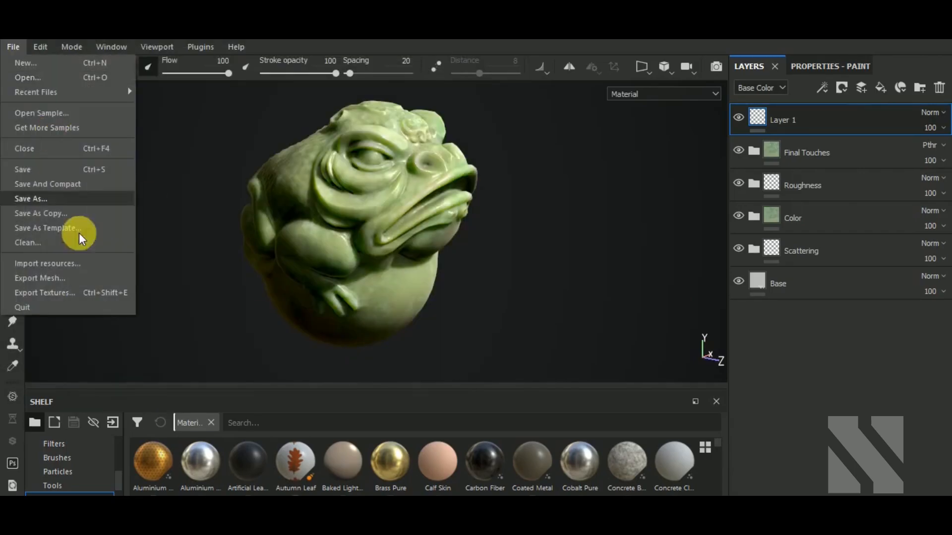
left_click(78, 292)
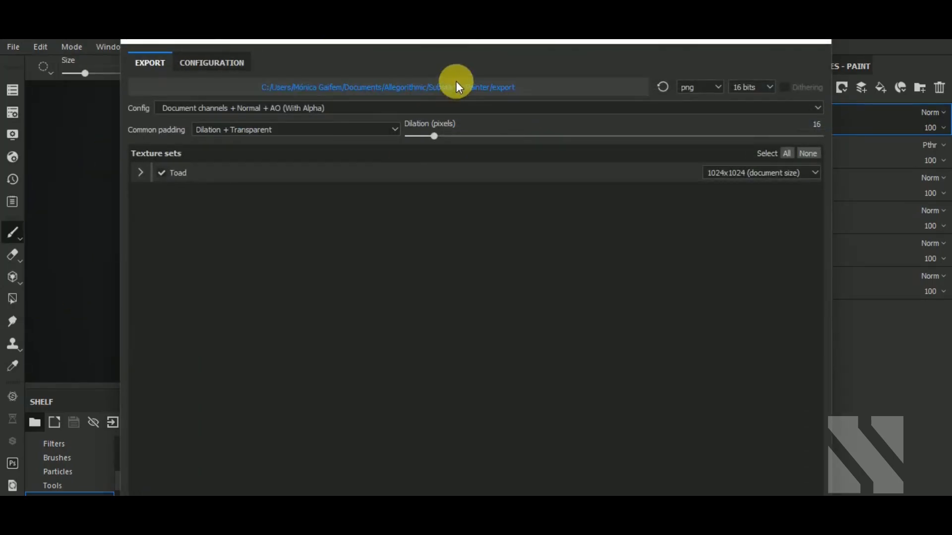
left_click_drag(499, 40, 481, 86)
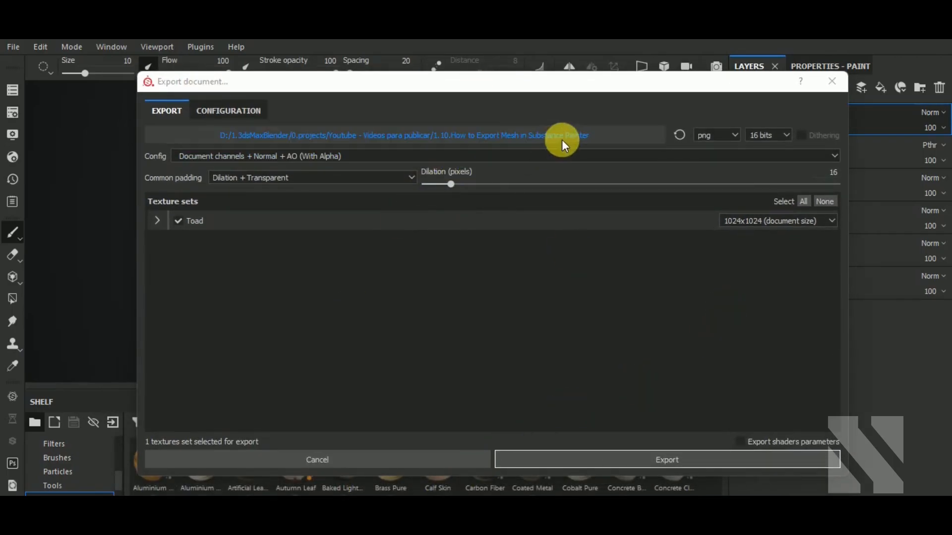
left_click(563, 140)
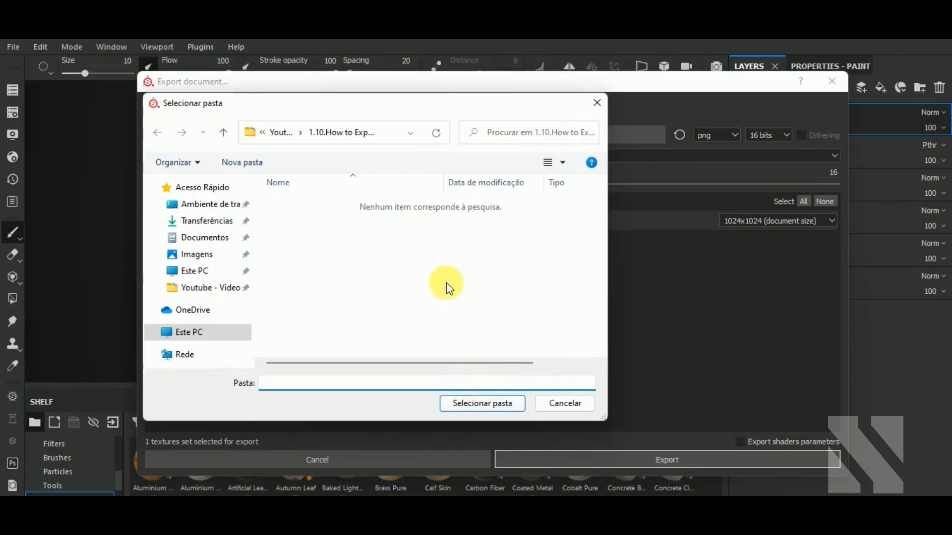
left_click(570, 404)
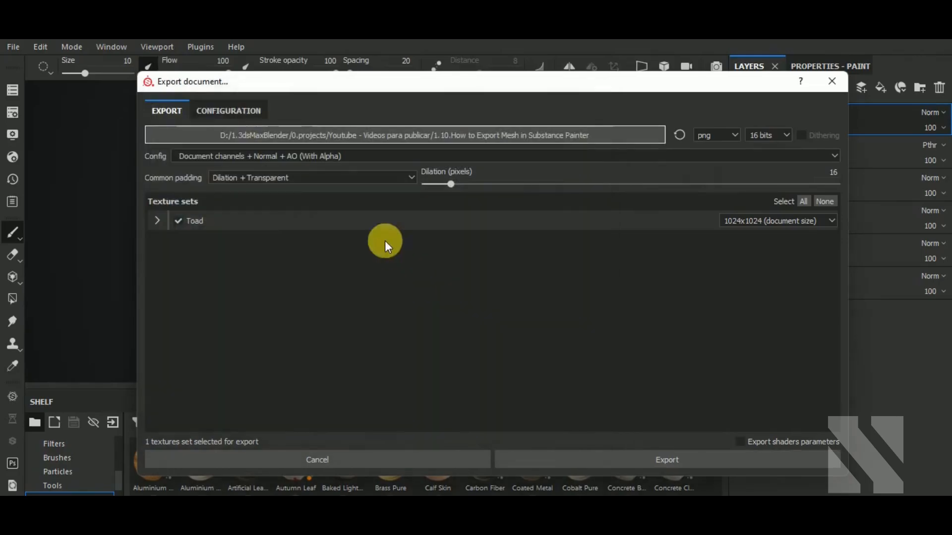
Expand the Toad texture set's list of maps and export its textures.
left_click(158, 221)
left_click(676, 462)
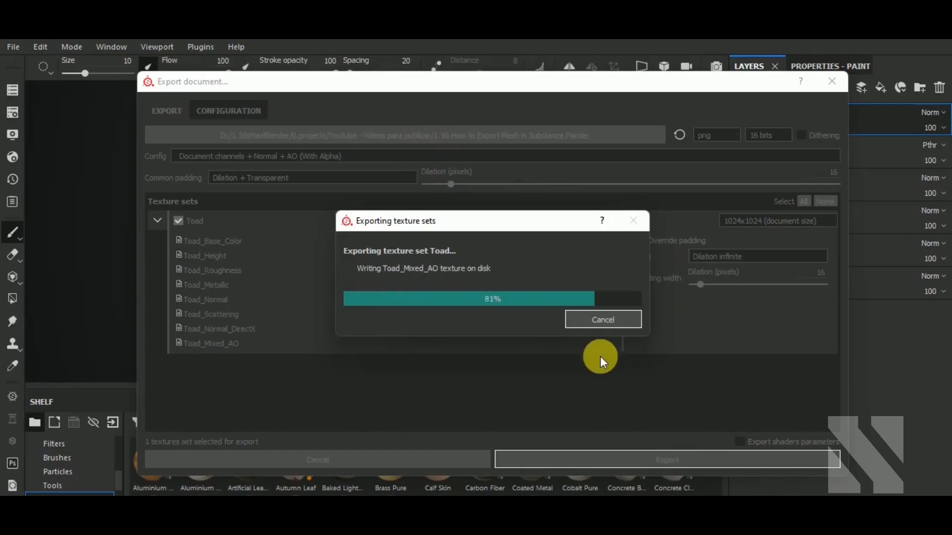
left_click(550, 294)
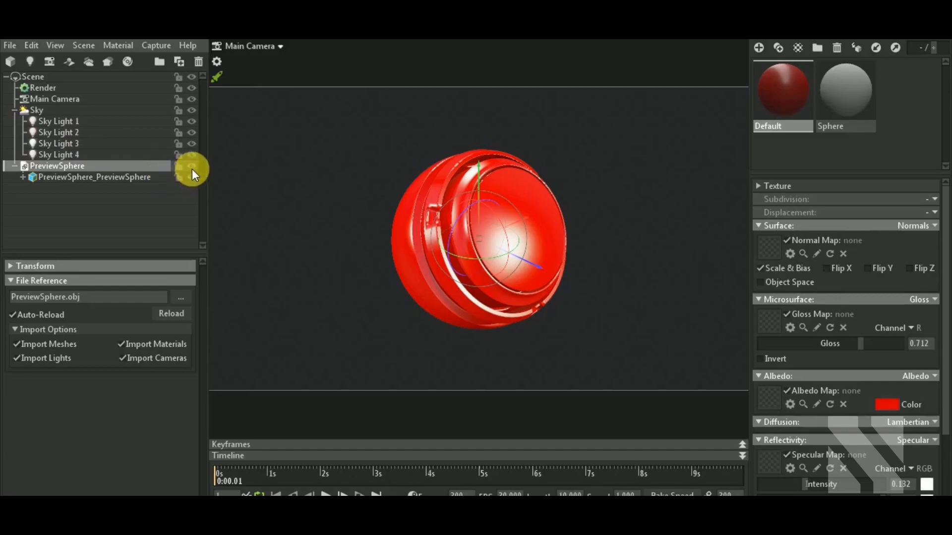
In Marmoset Toolbag, hide the PreviewSphere and import the JadeToad.obj mesh.
left_click(192, 166)
left_click(11, 62)
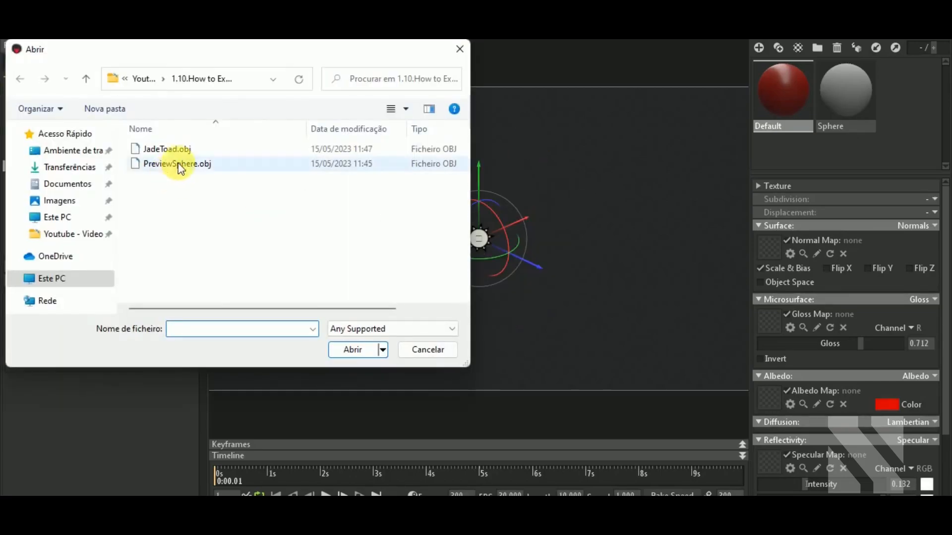
left_click(167, 149)
left_click(346, 350)
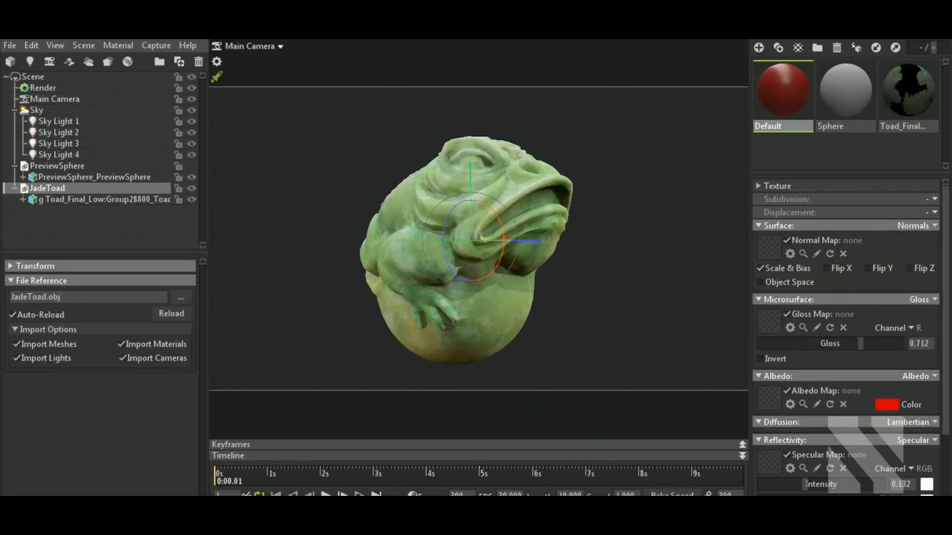
Load Toad_Normal from the export folder as the Default material's normal map.
left_click(492, 510)
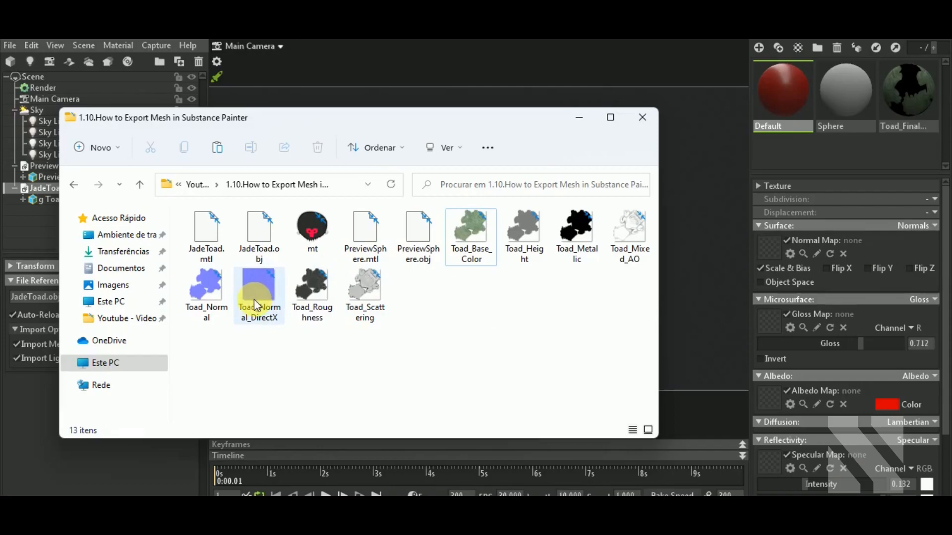
left_click_drag(206, 292, 774, 245)
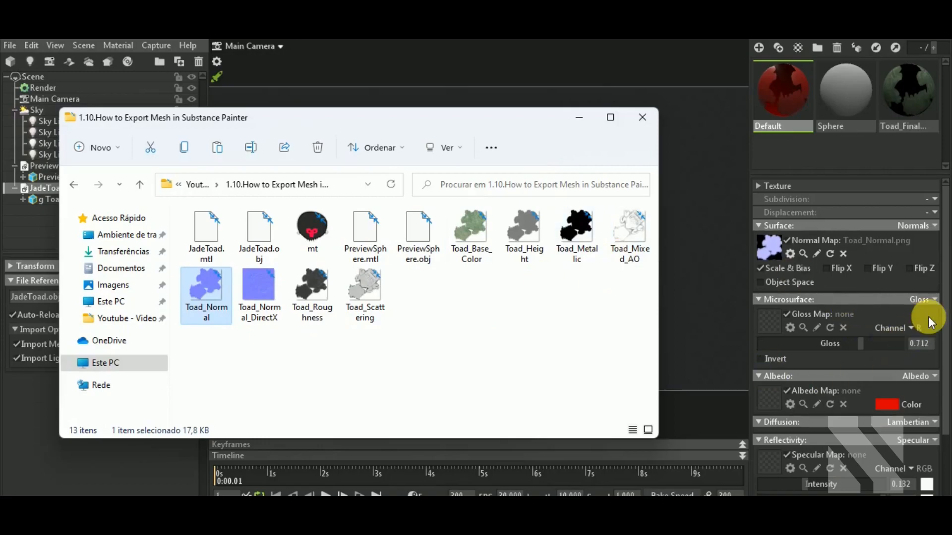
Switch the Default material's microsurface to Roughness and load Toad_Roughness from the export folder as its roughness map.
left_click(927, 299)
left_click(888, 346)
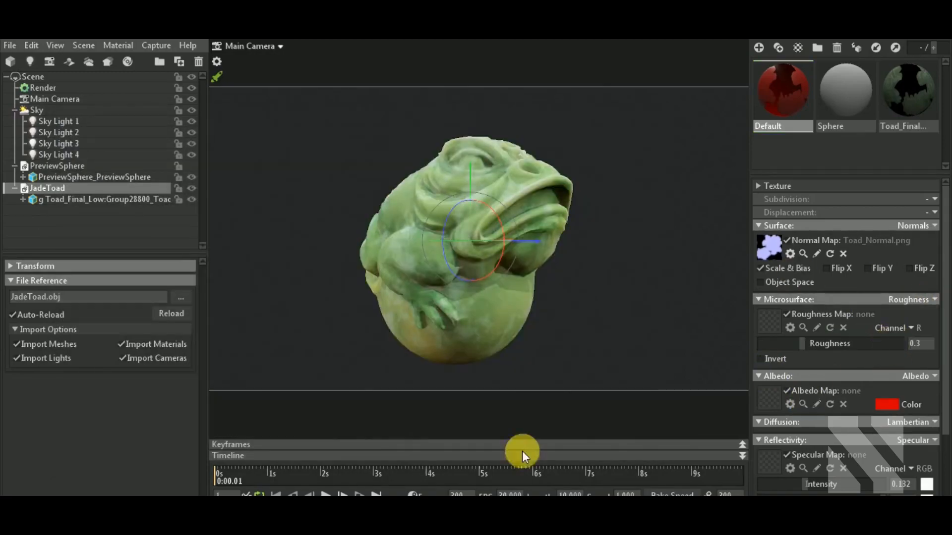
left_click(456, 461)
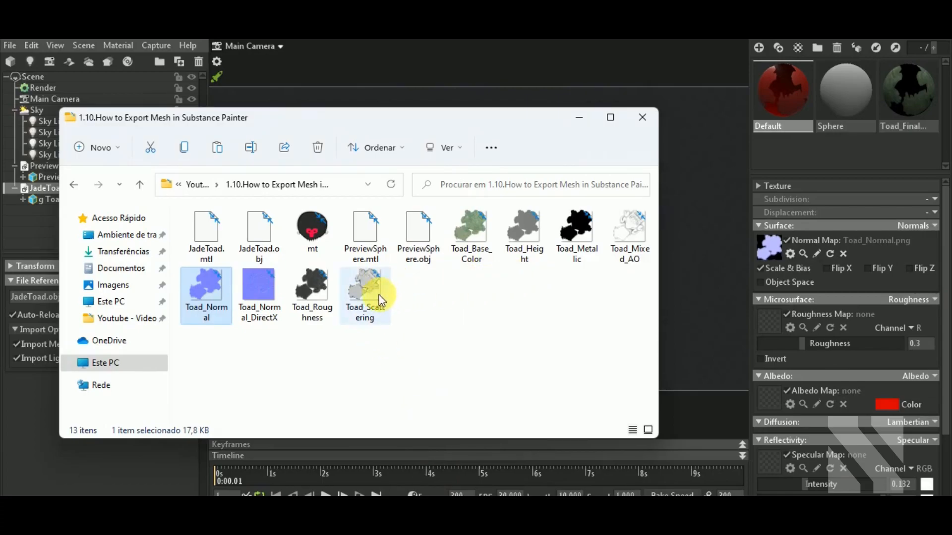
left_click(312, 290)
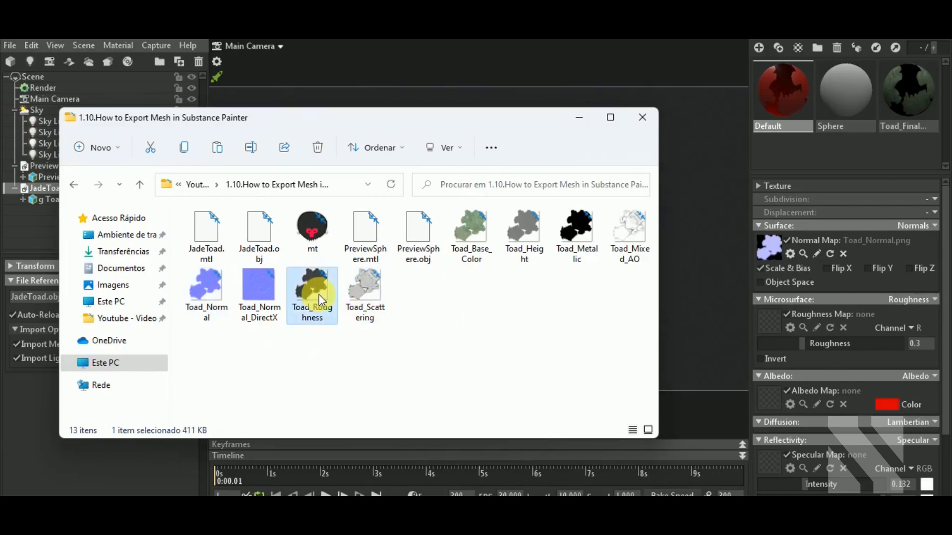
left_click_drag(774, 317, 776, 319)
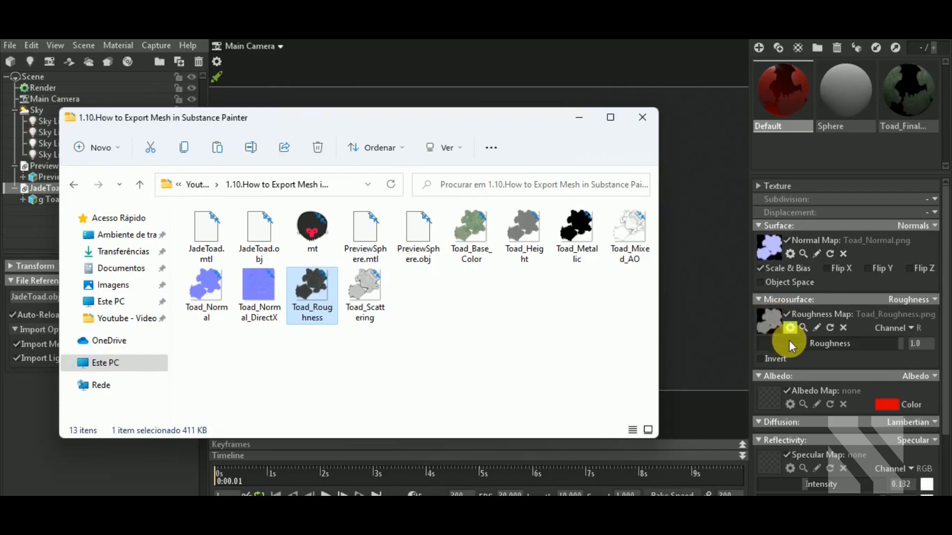
Load Toad_Base_Color as the Default material's albedo map and set the albedo colour to white (ffffff).
left_click_drag(480, 256, 772, 402)
left_click(889, 408)
left_click_drag(380, 371, 139, 333)
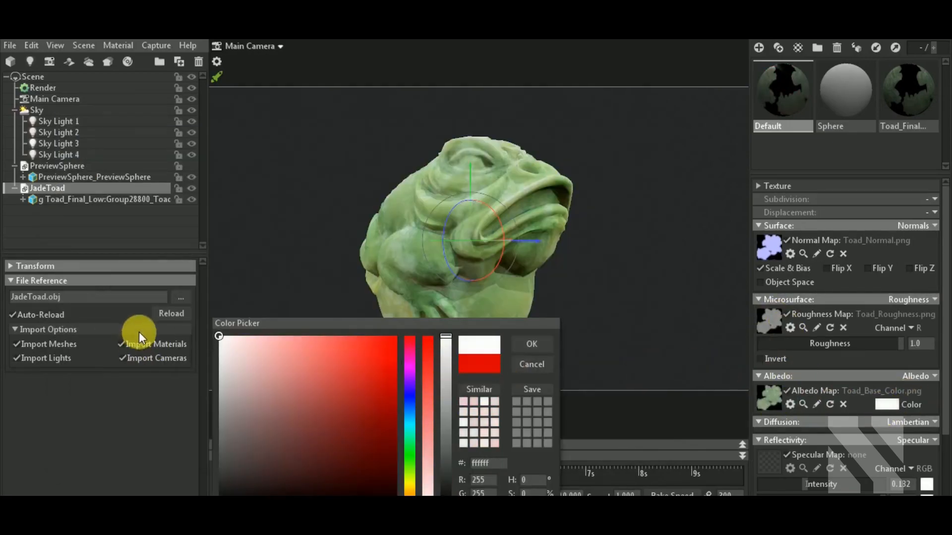
left_click(537, 345)
Switch the Default material's reflectivity to Metalness and load Toad_Metallic from the export folder as its metalness map.
scroll(855, 352, "down", 3)
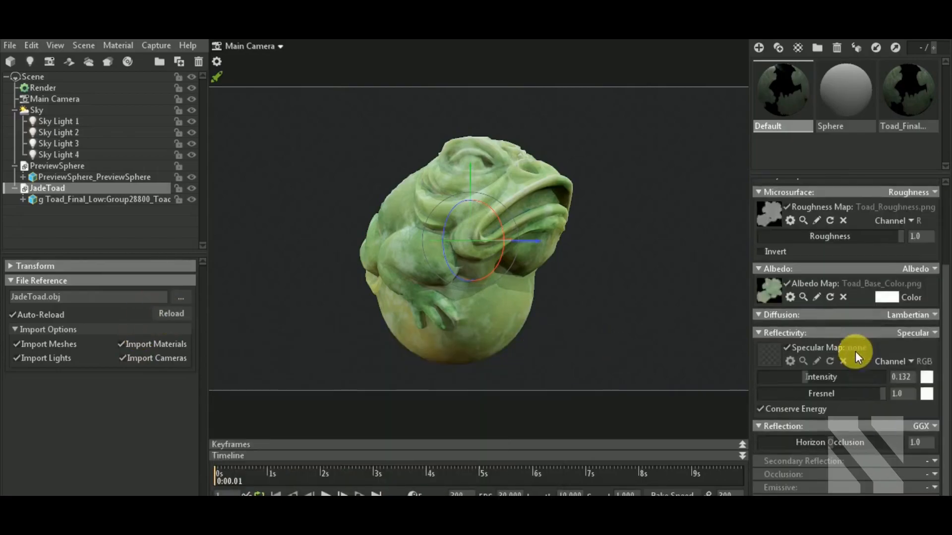
left_click(925, 333)
left_click(908, 371)
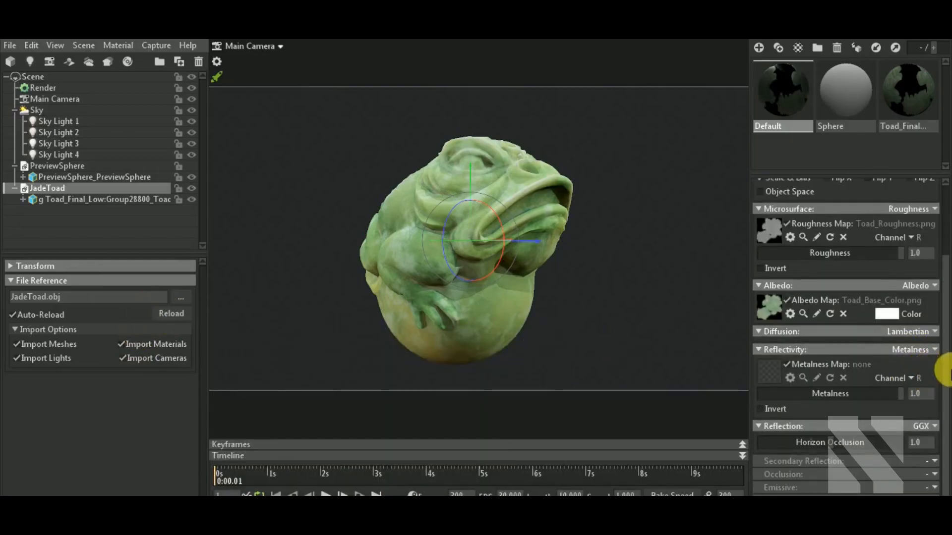
left_click(377, 518)
left_click(590, 250)
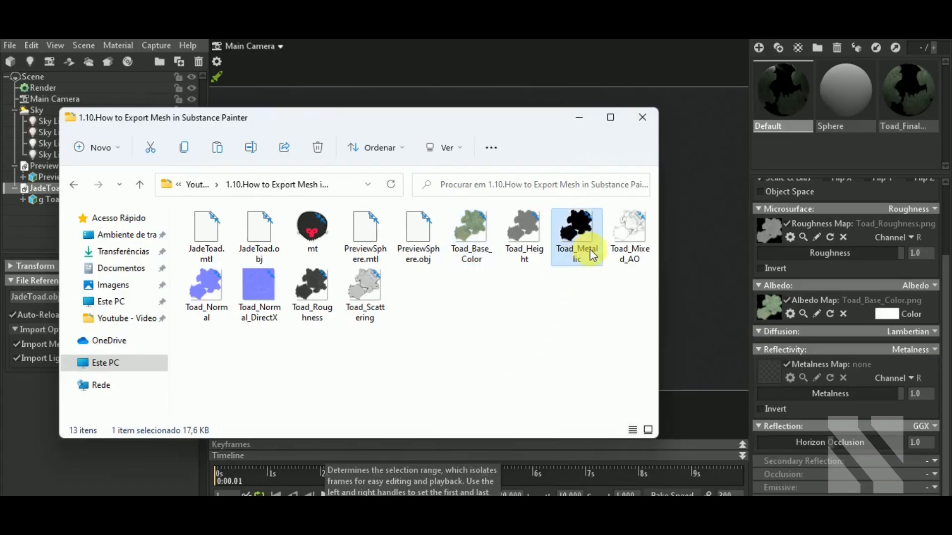
left_click_drag(780, 373, 781, 374)
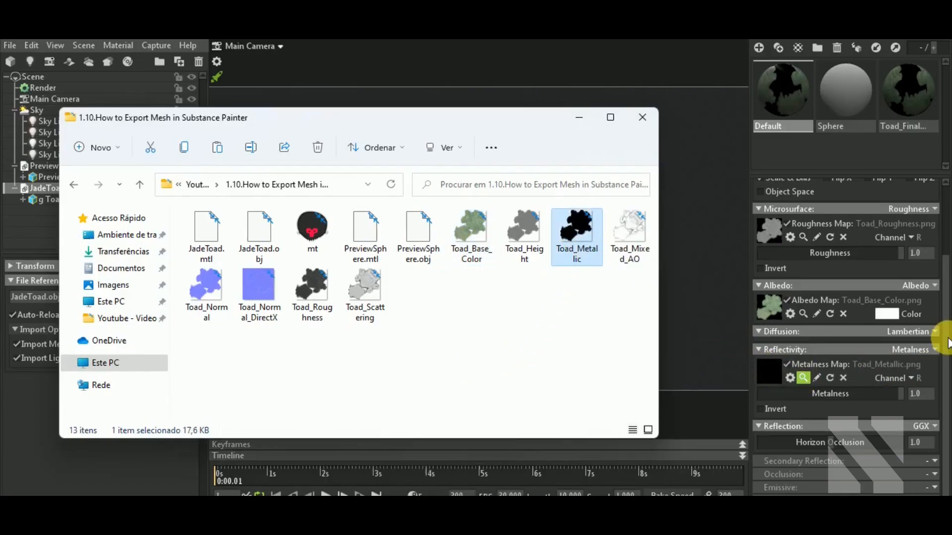
Enable Occlusion on the Default material and load Toad_Mixed_AO as both the occlusion map and the cavity map.
left_click(889, 427)
left_click(915, 462)
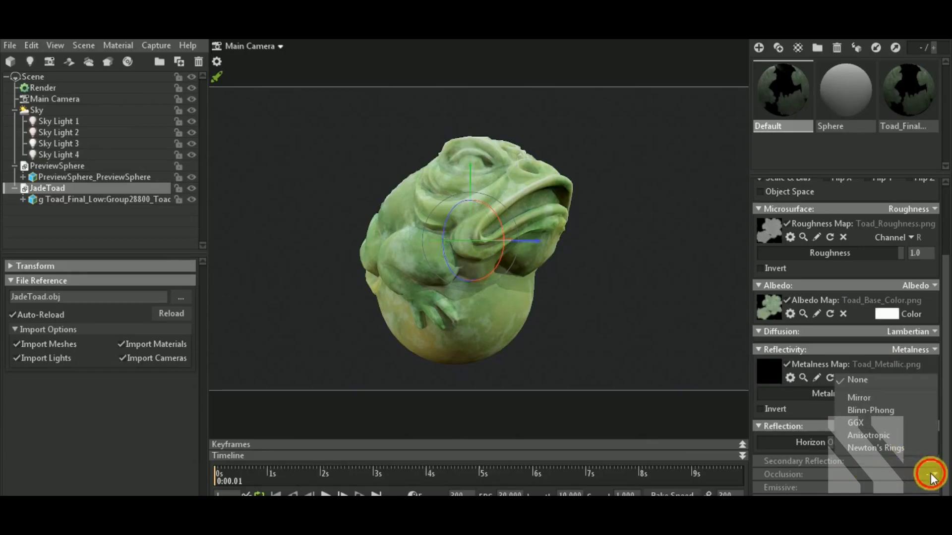
left_click(932, 475)
left_click(923, 493)
scroll(928, 446, "down", 3)
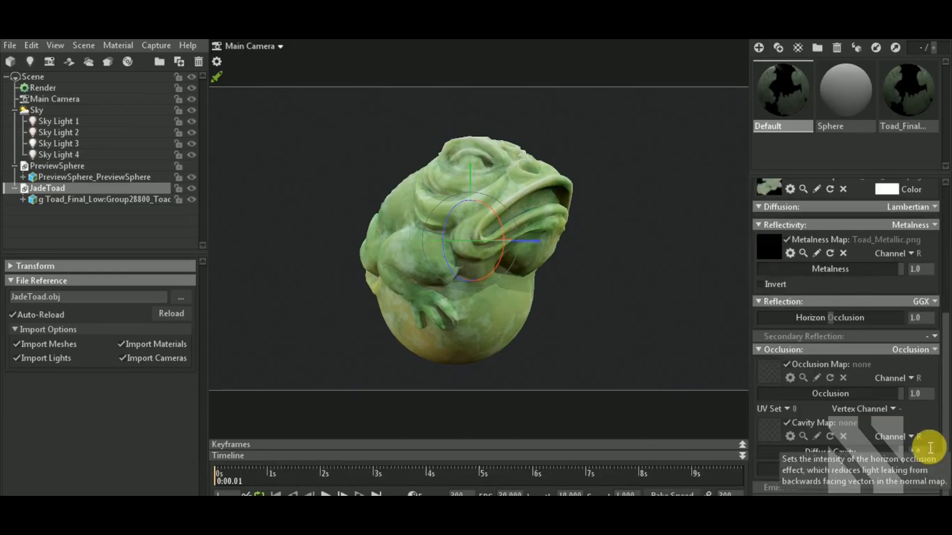
left_click(493, 513)
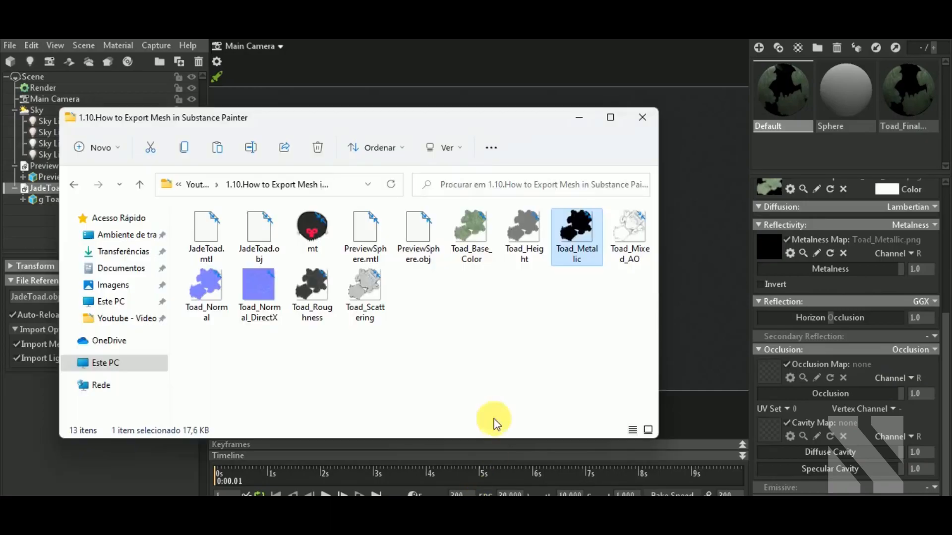
left_click_drag(630, 233, 769, 371)
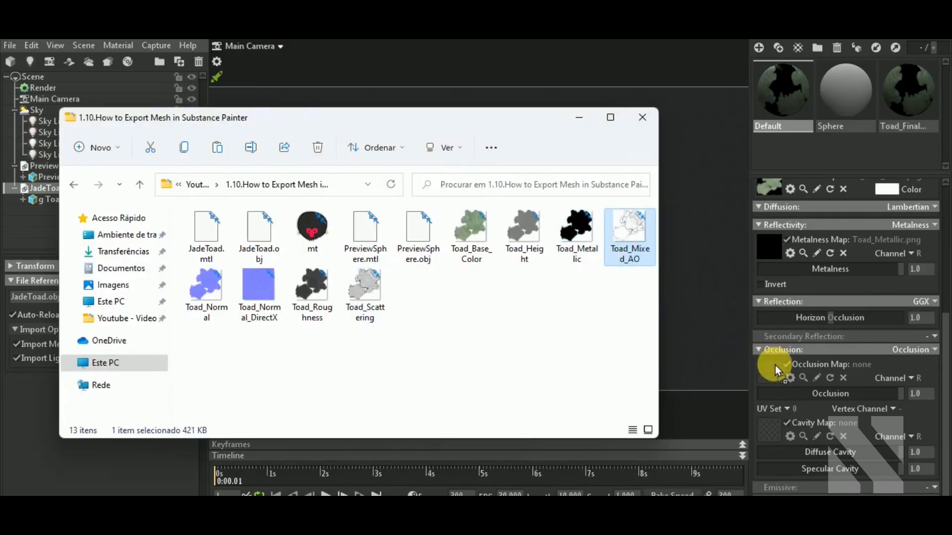
left_click_drag(644, 243, 769, 429)
mouse_move(430, 516)
Switch the Default material's diffusion to Subsurface Scatter and load Toad_Scattering from the export folder as its scatter map.
left_click(879, 242)
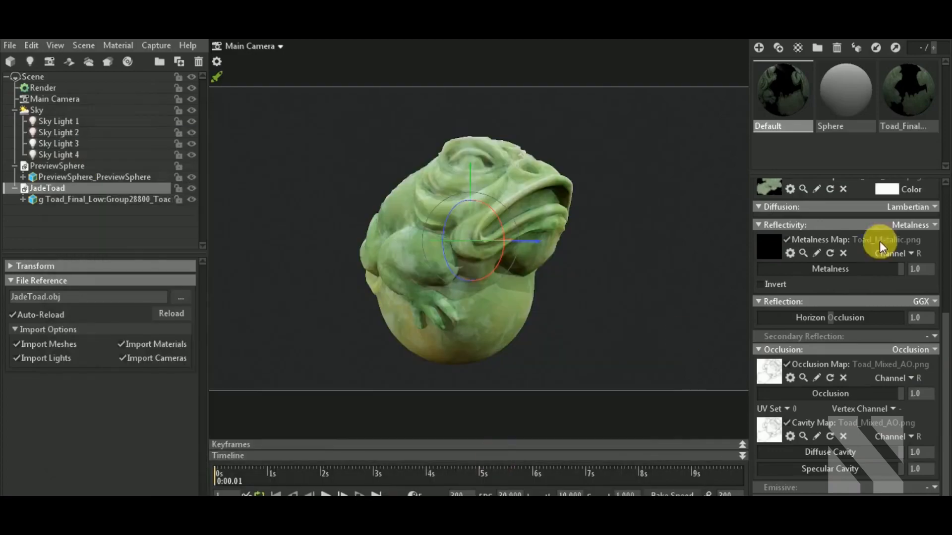
left_click(930, 208)
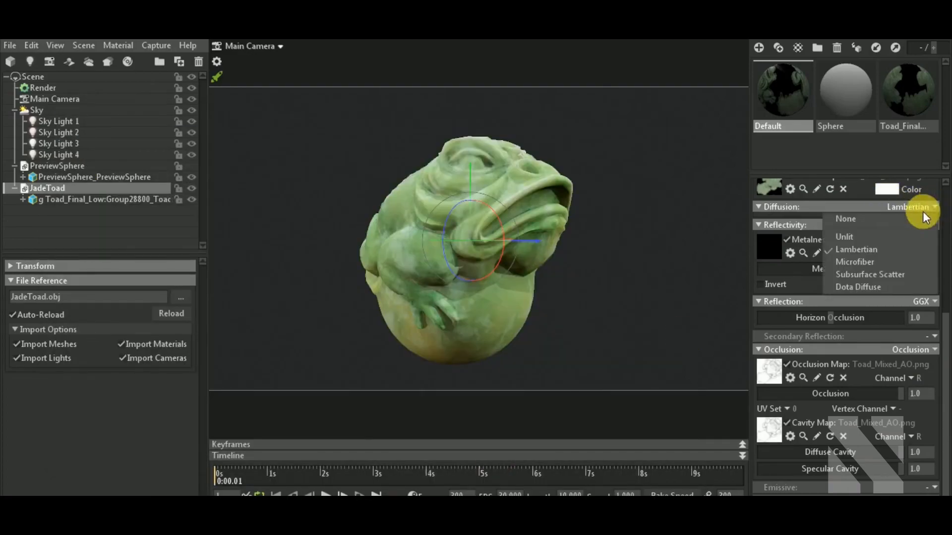
left_click(884, 274)
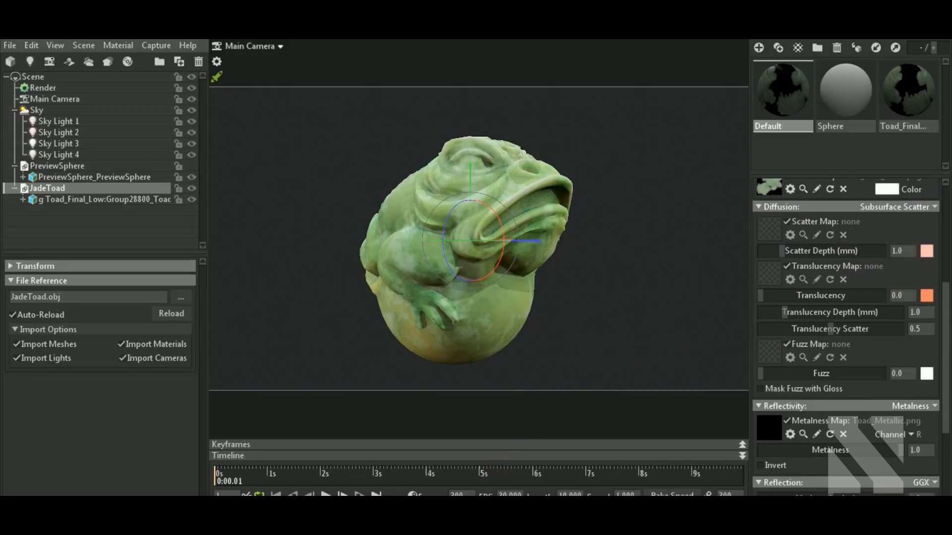
left_click(471, 518)
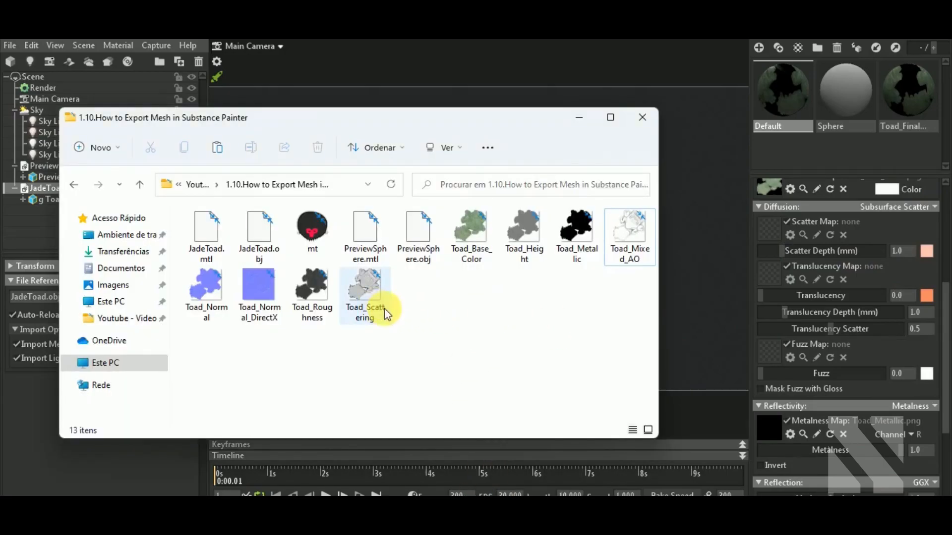
left_click_drag(360, 306, 769, 229)
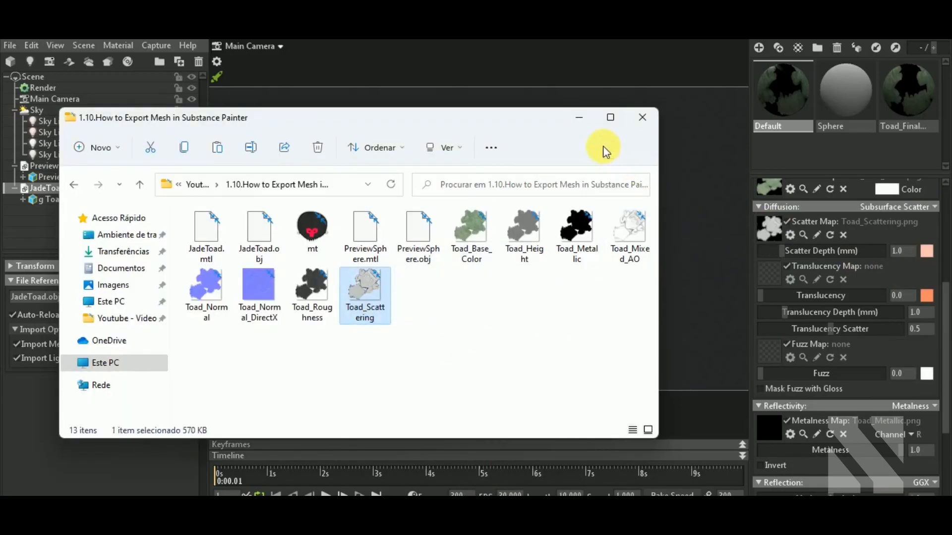
left_click(591, 122)
Apply the Default material to the JadeToad mesh and view the toad from other angles.
left_click_drag(576, 303, 640, 317)
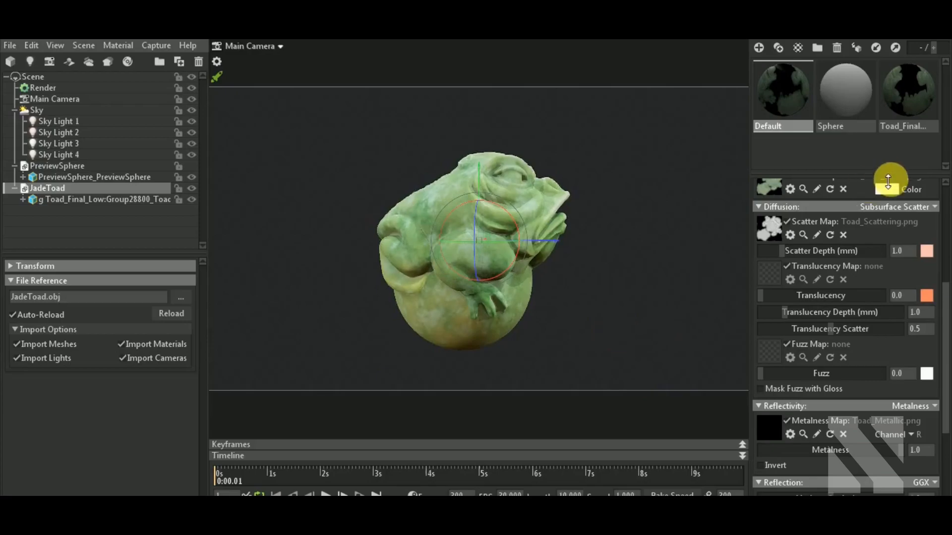
left_click(849, 48)
left_click_drag(649, 258, 513, 317)
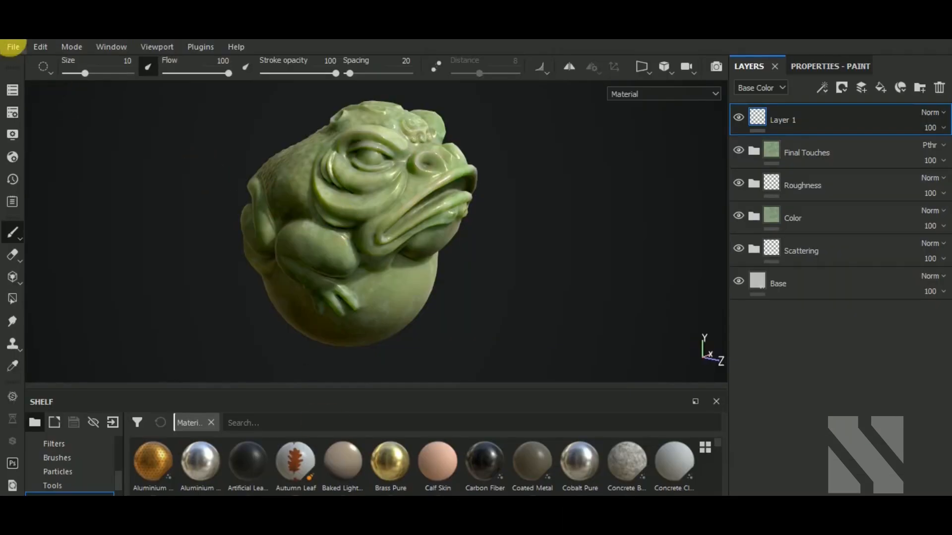
In Substance Painter, close the toad project and open the MeetMat sample project.
left_click(12, 47)
left_click(43, 117)
left_click(421, 292)
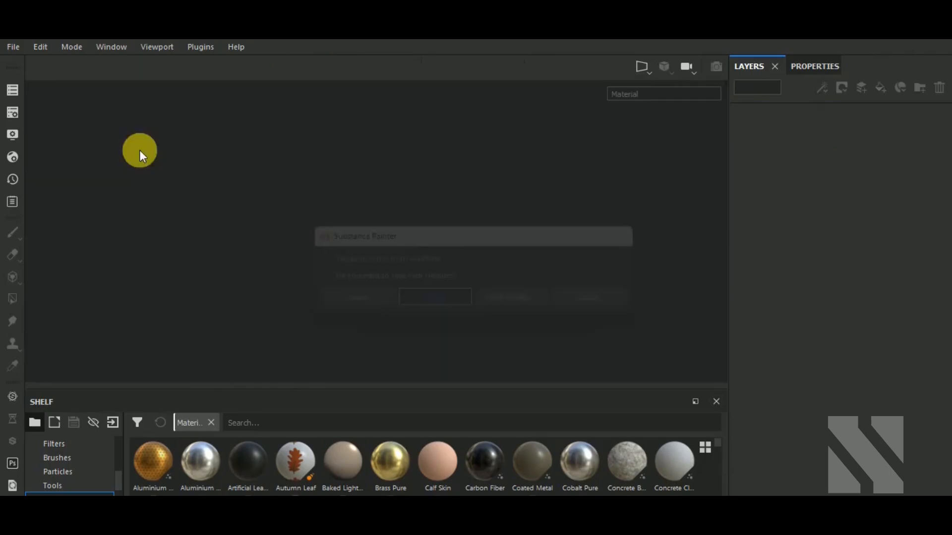
left_click(21, 48)
left_click(45, 113)
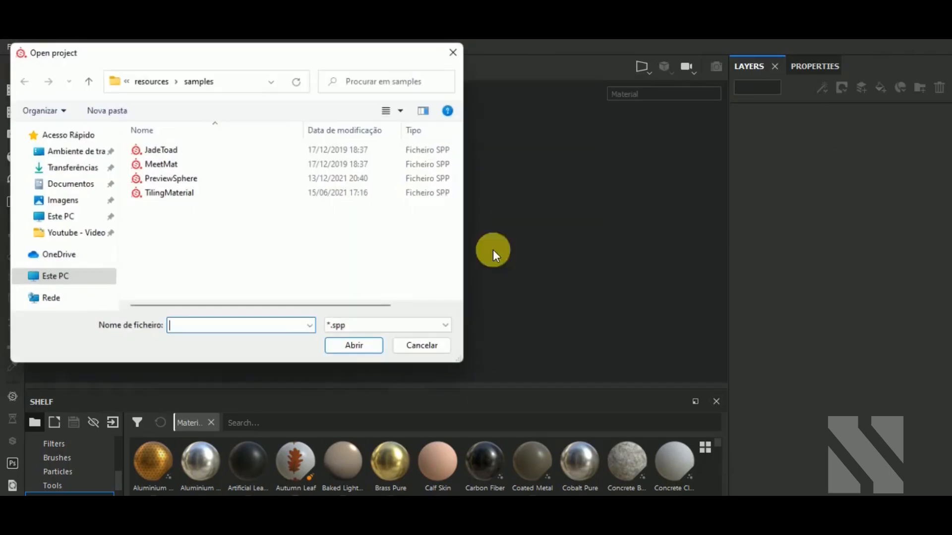
left_click(189, 164)
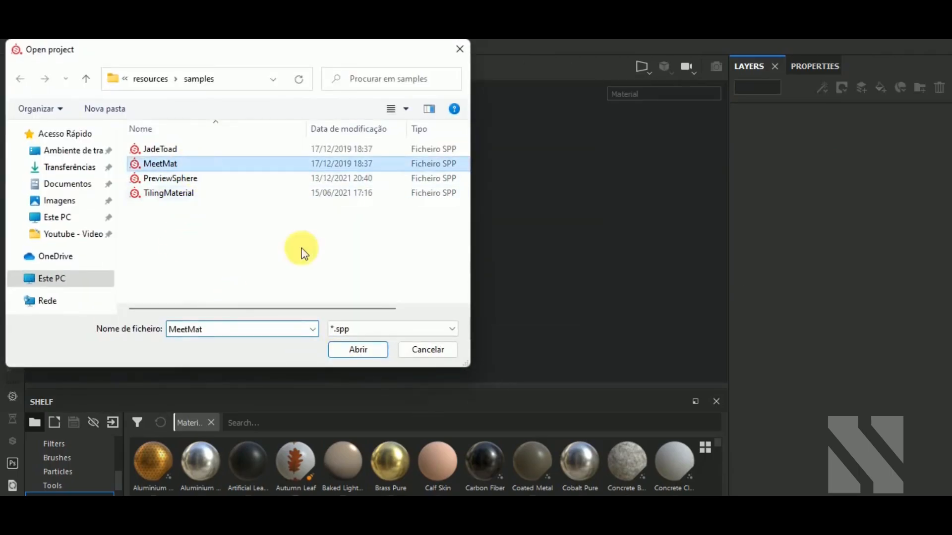
left_click(353, 349)
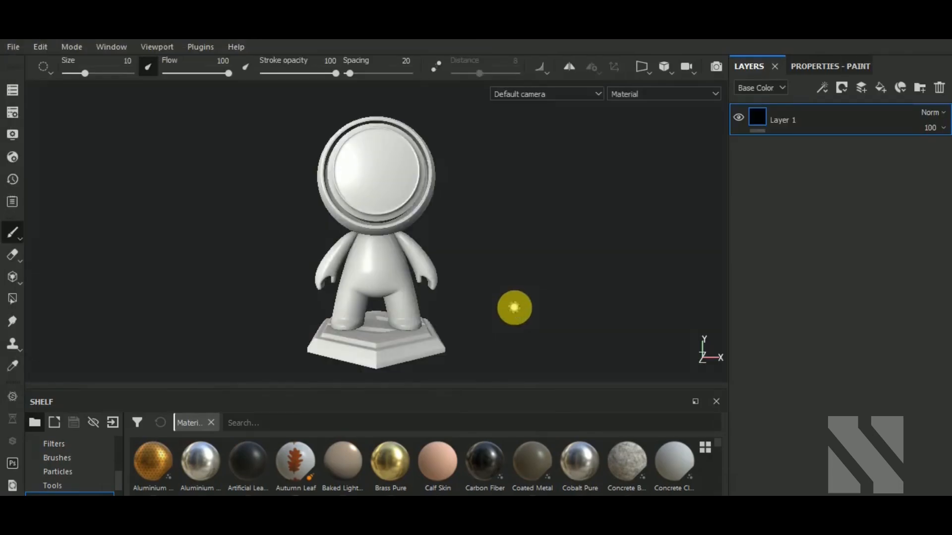
Export the MeetMat mesh in Wavefront OBJ format under the name MeetMat, alongside JadeToad.obj and PreviewSphere.obj.
mouse_move(514, 309)
left_mouse_down("alt")
mouse_move(597, 280)
mouse_move(533, 284)
left_mouse_up("alt")
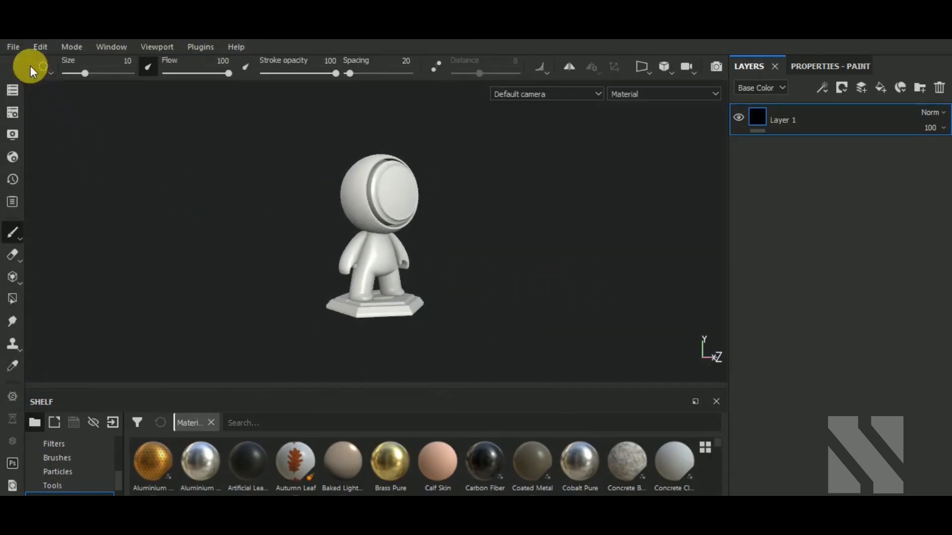
left_click(14, 48)
left_click(208, 264)
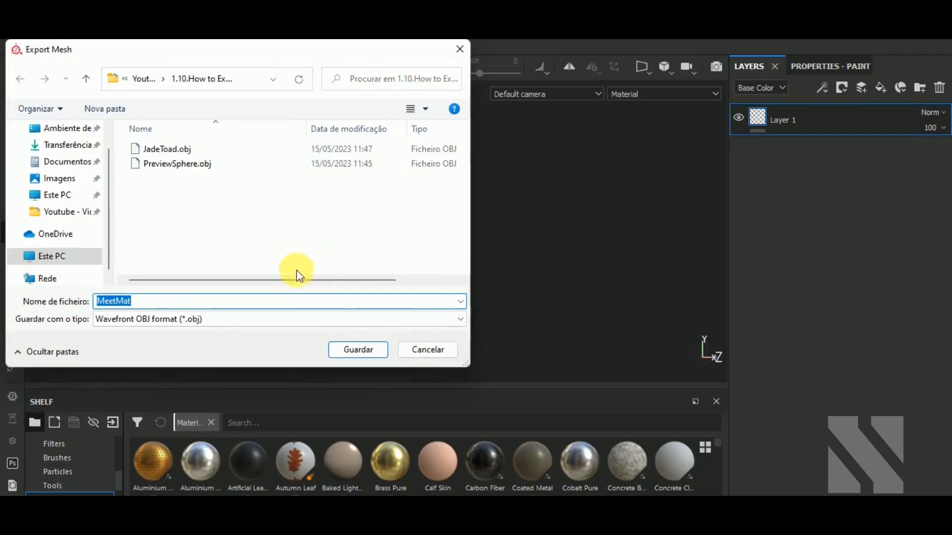
left_click(361, 349)
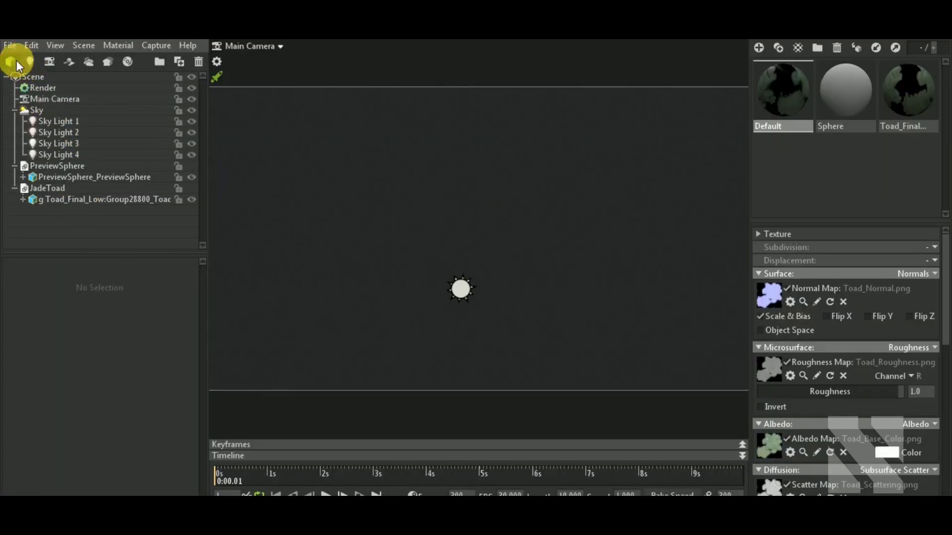
Switch to Marmoset Toolbag and import the MeetMat.obj mesh into the scene.
left_click(16, 61)
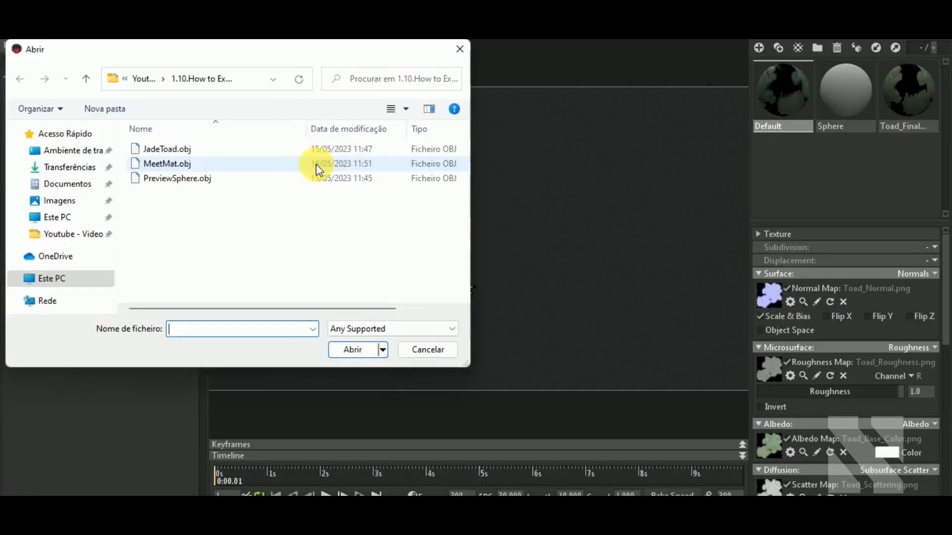
left_click(220, 165)
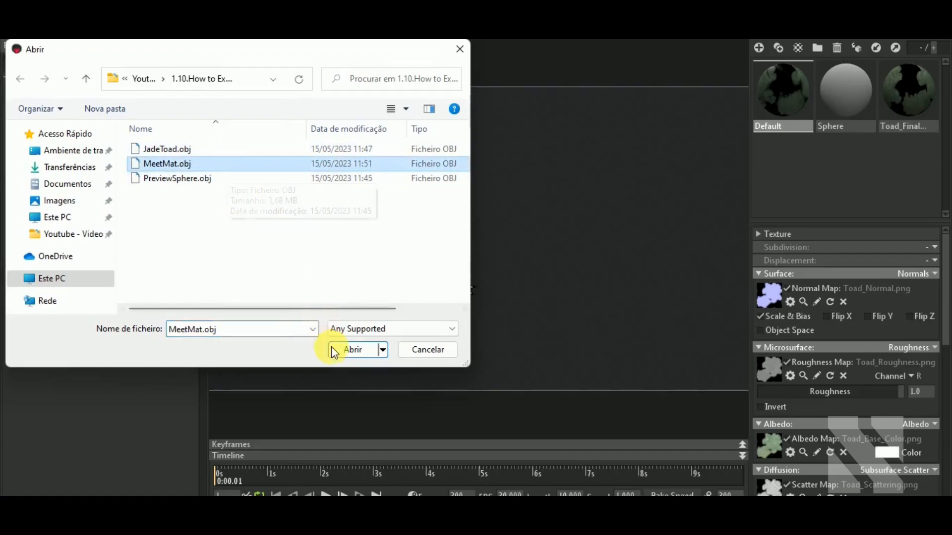
left_click(352, 350)
Set the 01_Head material's albedo colour to red (fc0000).
left_click(809, 94)
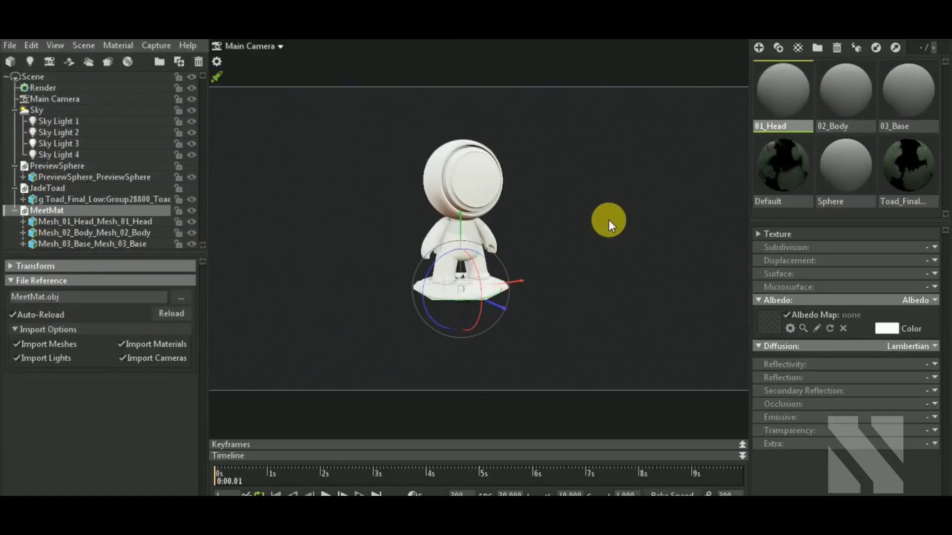
left_click(887, 328)
left_click_drag(381, 354, 410, 333)
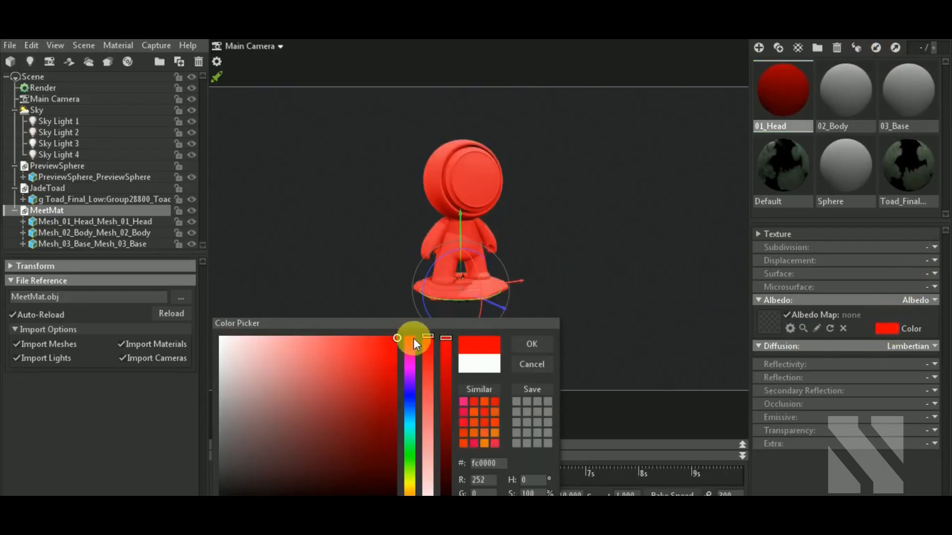
left_click(525, 348)
Set the 02_Body material's albedo colour to dark blue.
left_click(845, 108)
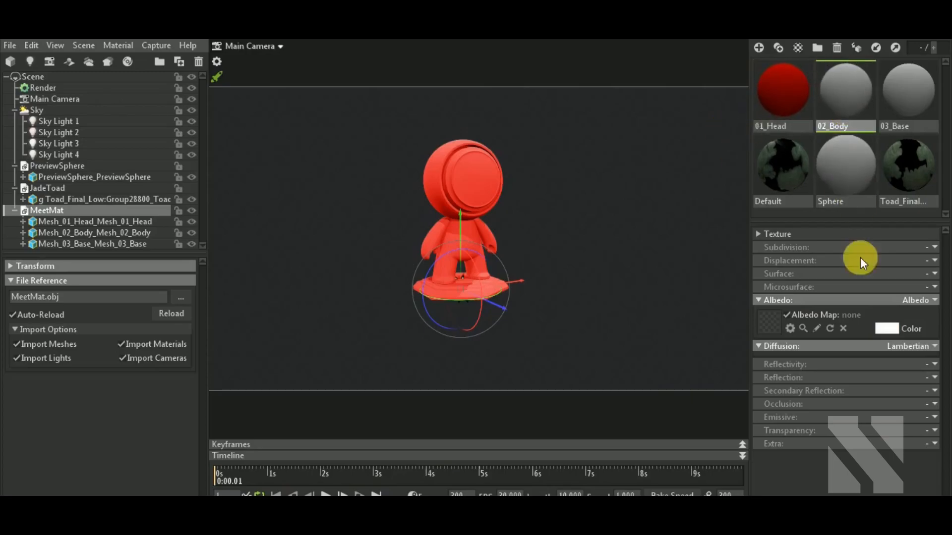
left_click(885, 329)
left_click(411, 391)
left_click_drag(368, 406, 451, 427)
left_click(531, 344)
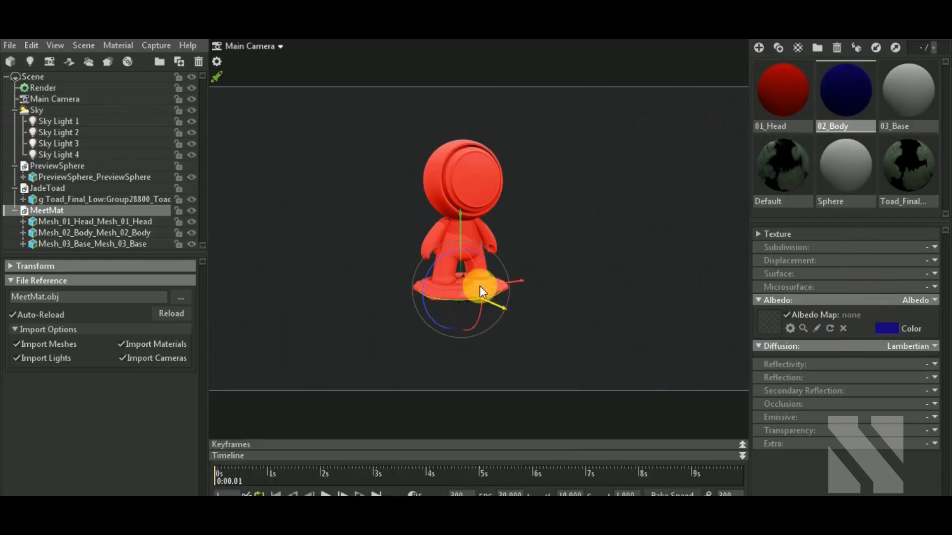
Assign the 02_Body material to the MeetMat body mesh and the 03_Base material to its base mesh.
left_click(450, 224)
left_click(858, 48)
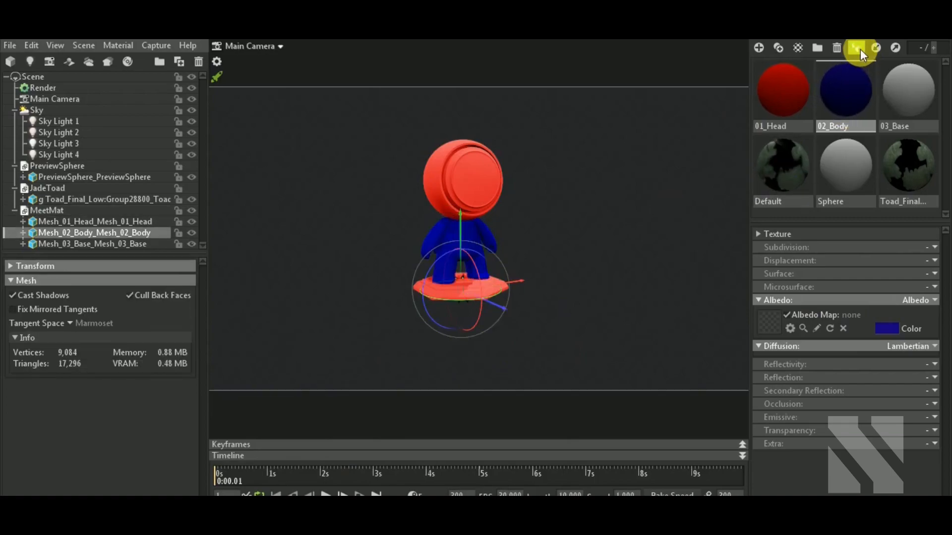
left_click_drag(912, 102, 515, 299)
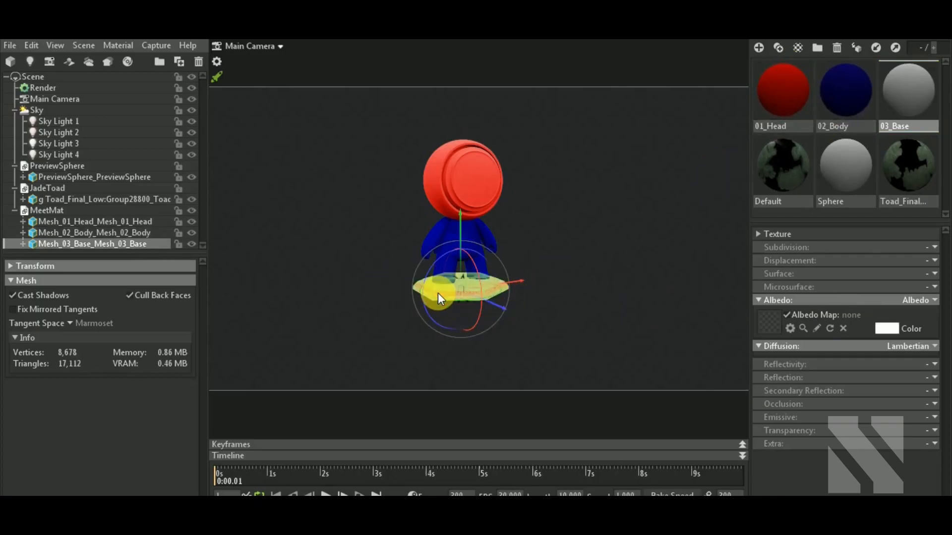
scroll(523, 299, "up", 2)
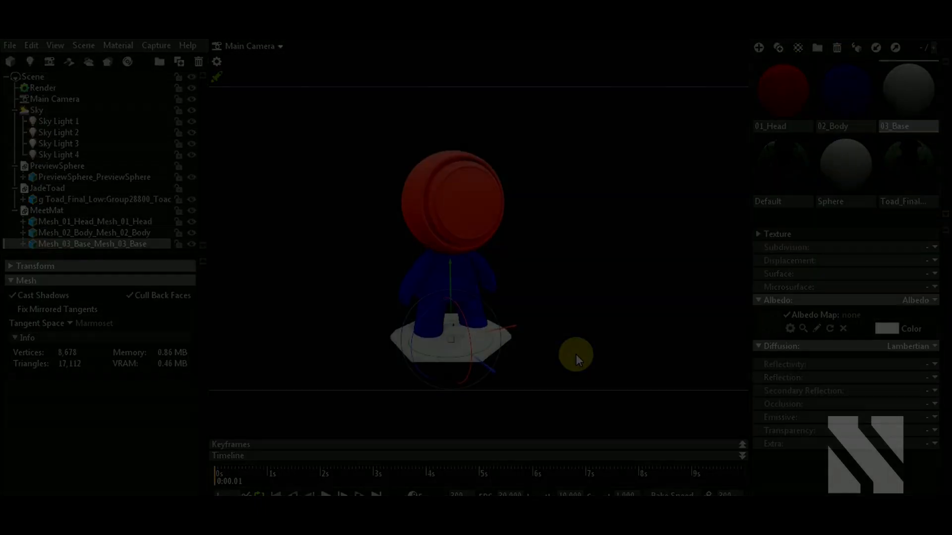